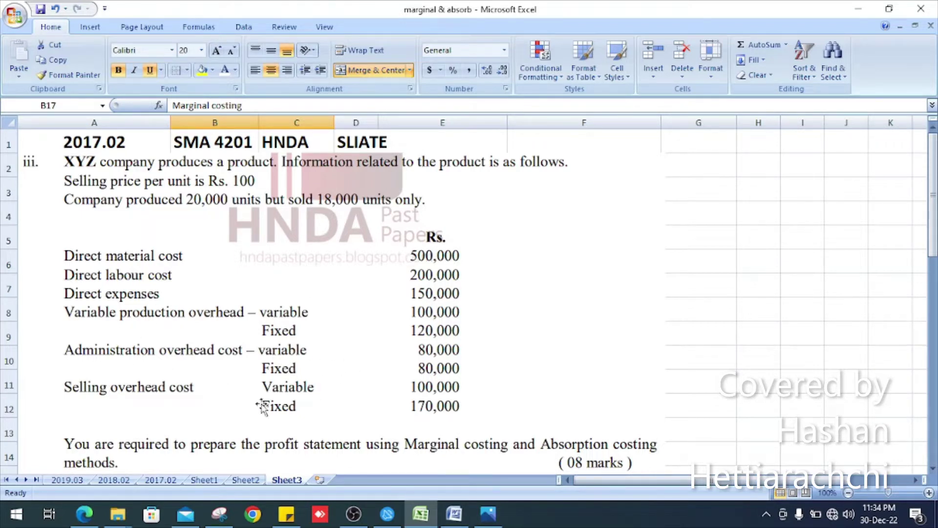
# Undo the hiding of the "Marginal costing" heading in row 17 and the "sales 100 x18000" line with 1800000 in row 18.
pyautogui.scroll(-3, 379, 380)
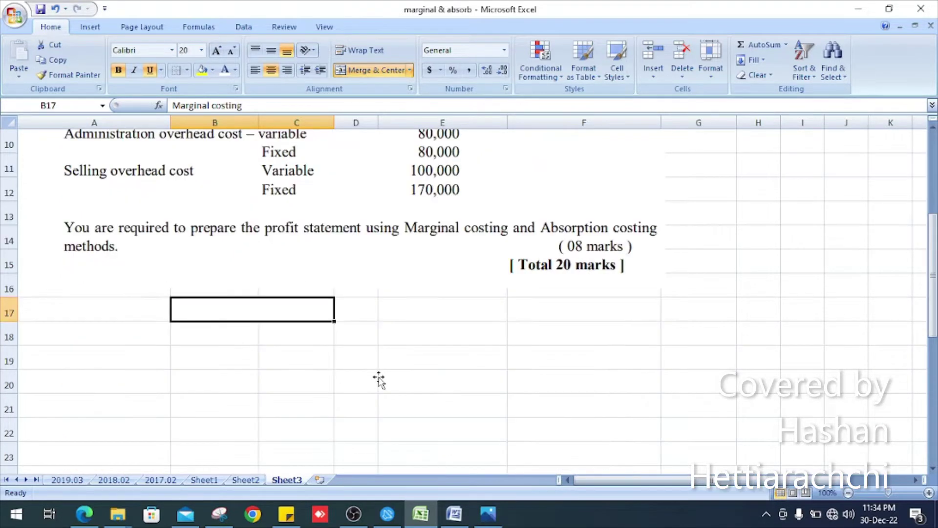
pyautogui.scroll(3, 379, 380)
pyautogui.scroll(-3, 379, 380)
pyautogui.scroll(3, 272, 303)
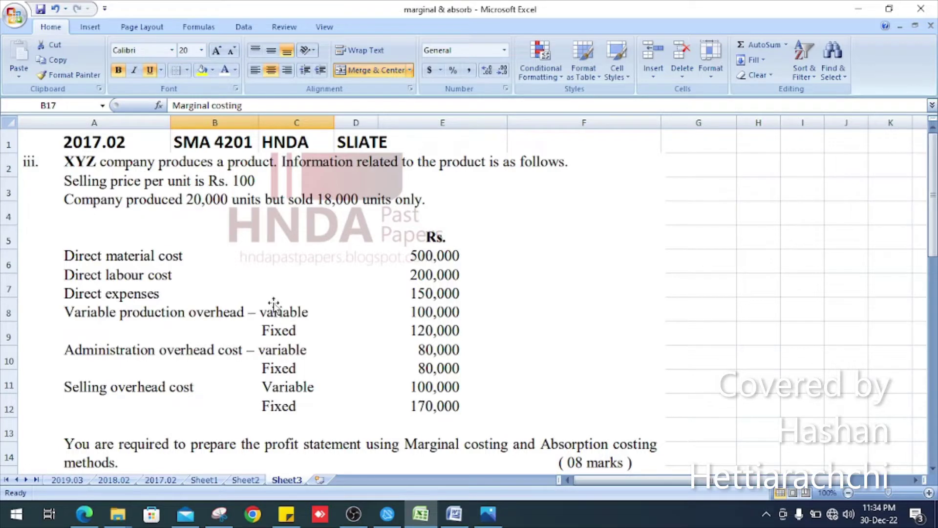
pyautogui.scroll(-3, 274, 304)
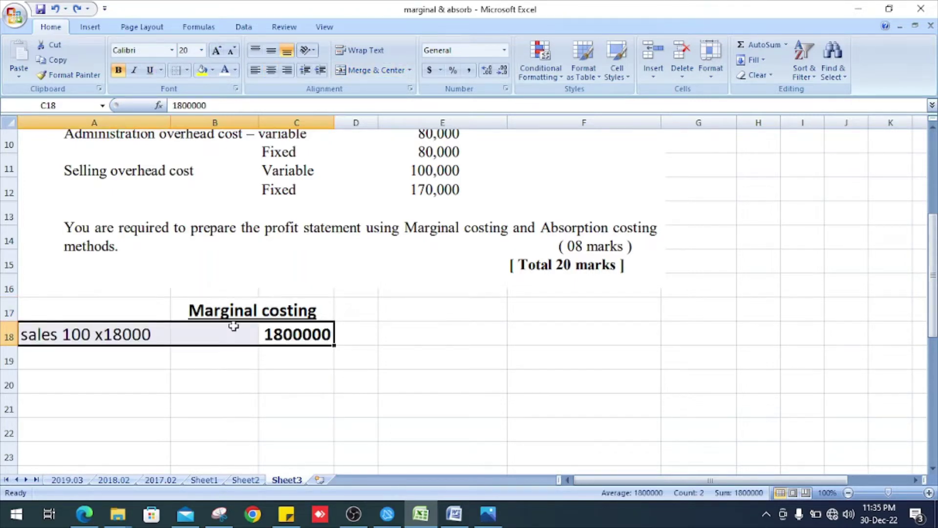
# Undo the hiding of the "cos" heading in row 19 and the "op st" line with a dash in row 20.
pyautogui.scroll(3, 234, 327)
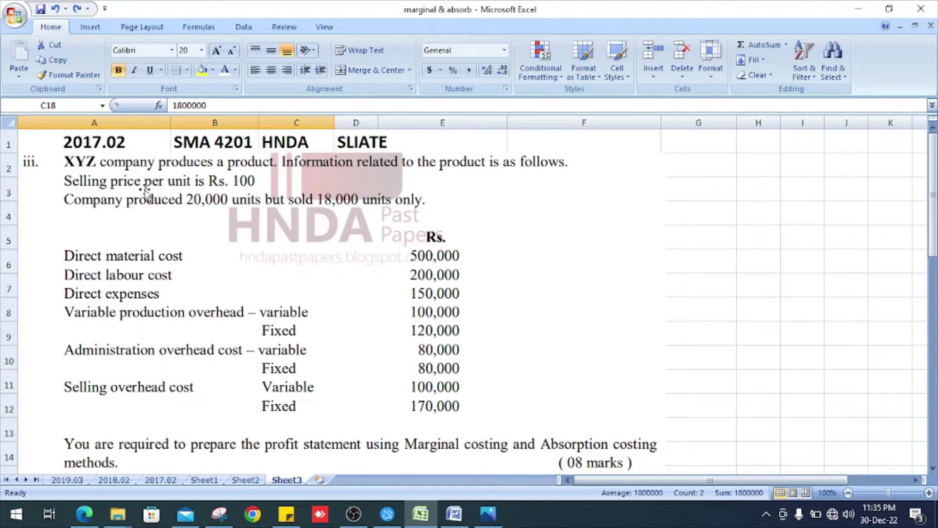
pyautogui.click(104, 192)
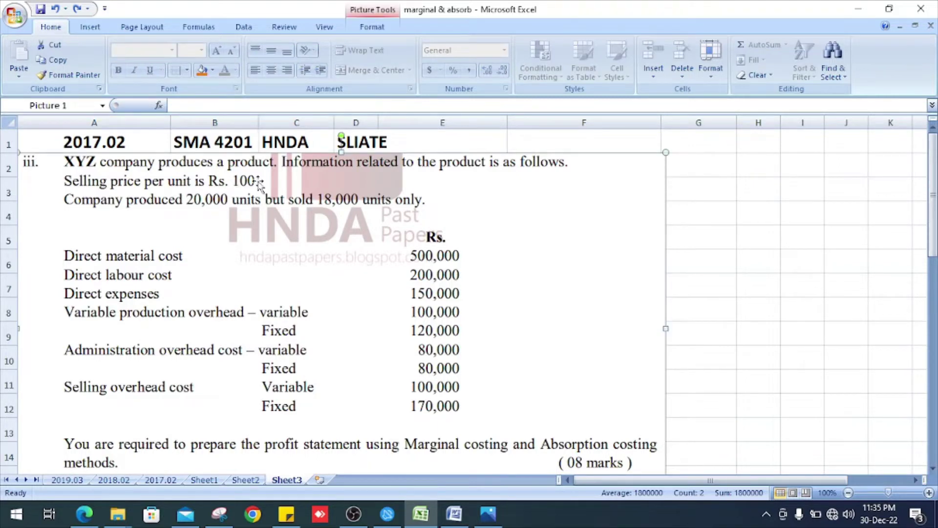
pyautogui.scroll(-3, 244, 183)
pyautogui.scroll(3, 290, 268)
pyautogui.scroll(-3, 423, 203)
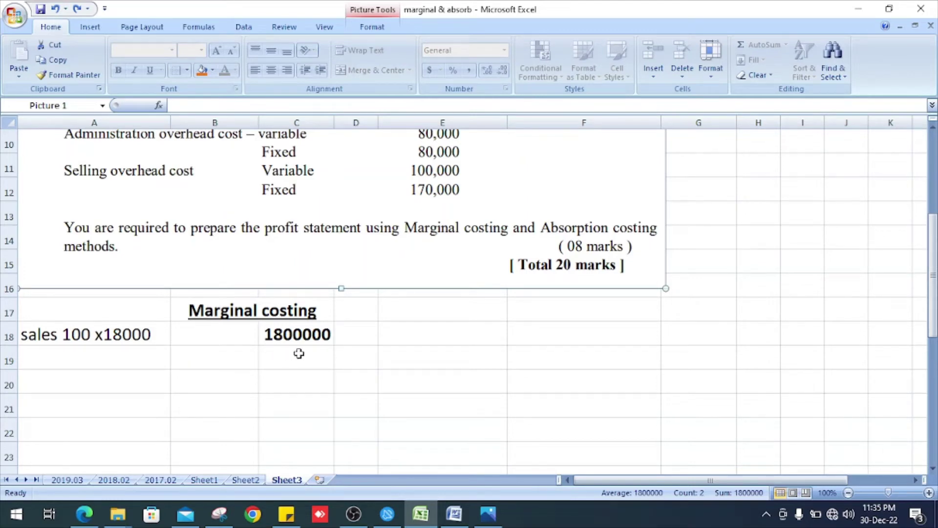
pyautogui.scroll(3, 316, 344)
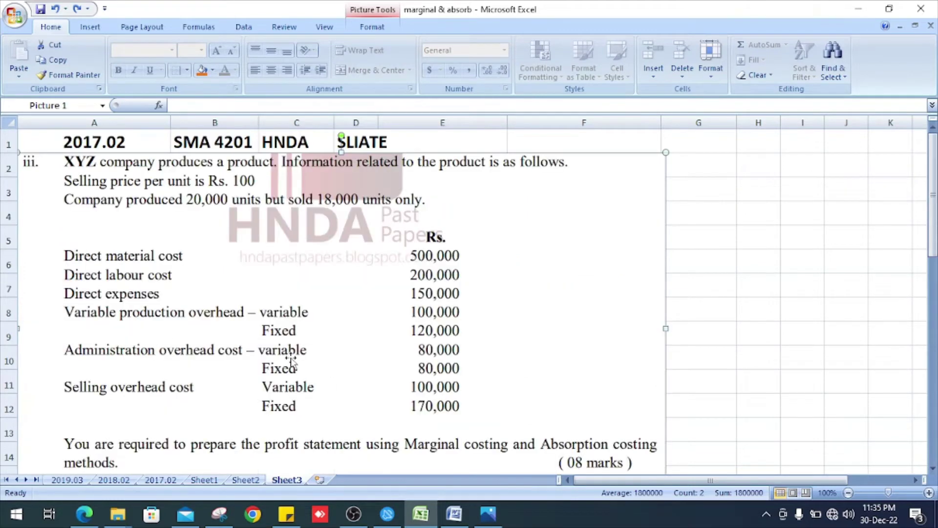
pyautogui.press('Escape')
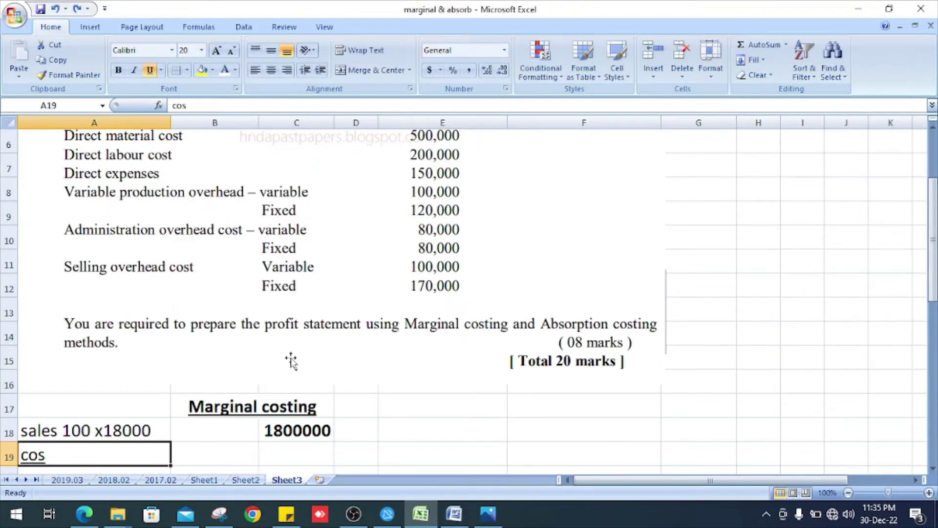
pyautogui.press('Down')
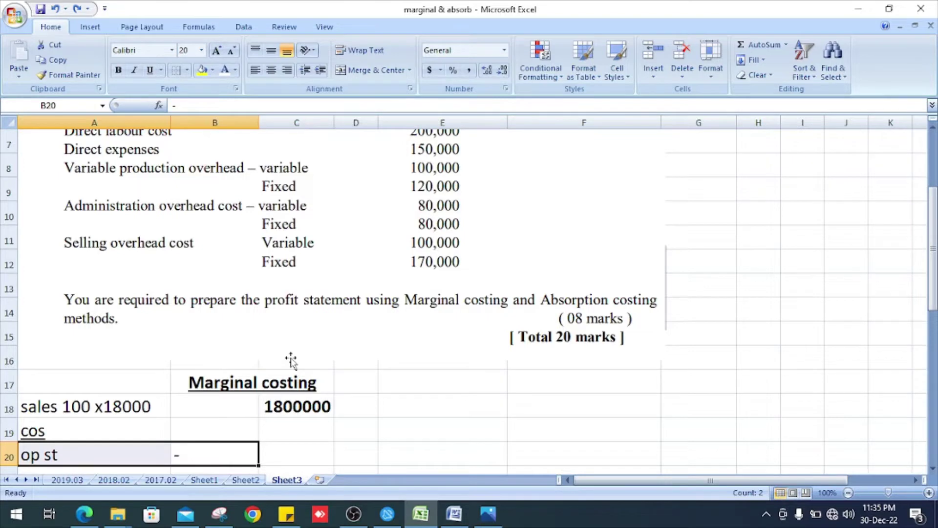
# Undo the hiding of the "produce 20000 dm" line with 500000 in row 21.
pyautogui.scroll(2, 291, 360)
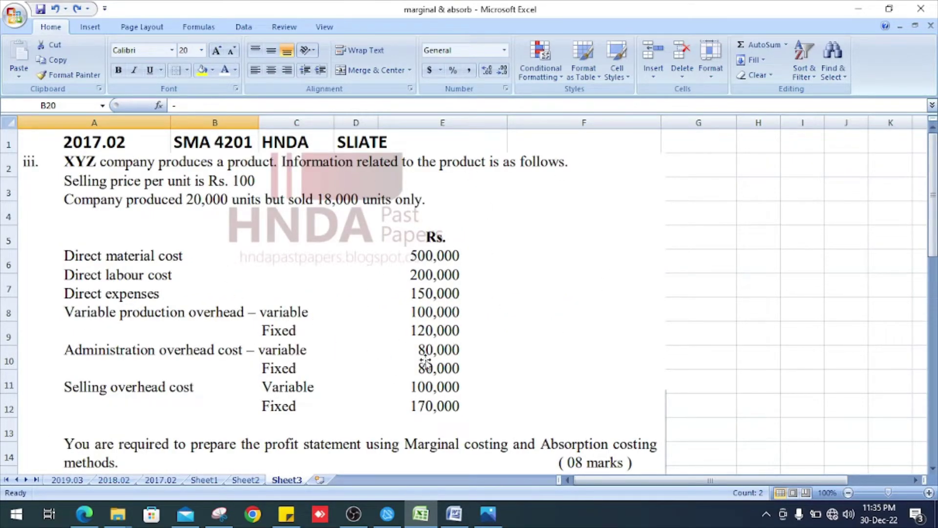
pyautogui.scroll(-3, 439, 377)
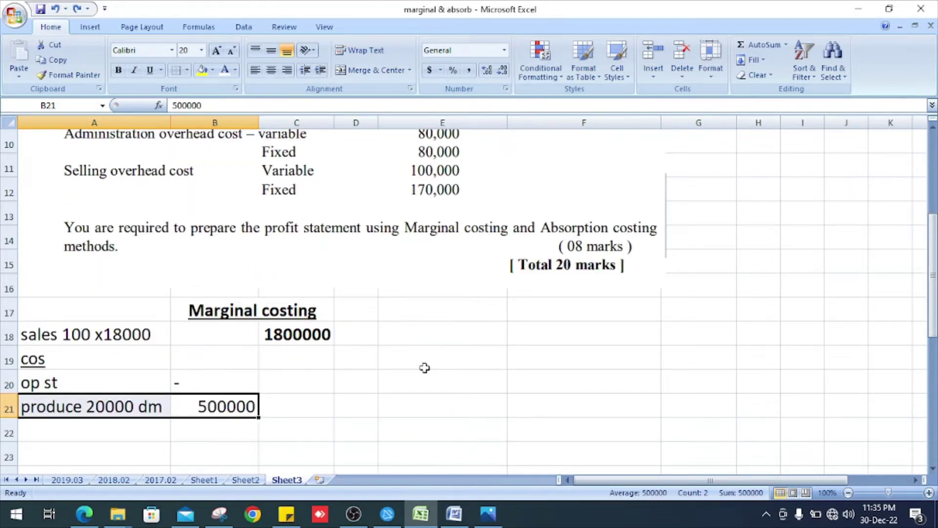
pyautogui.scroll(3, 424, 368)
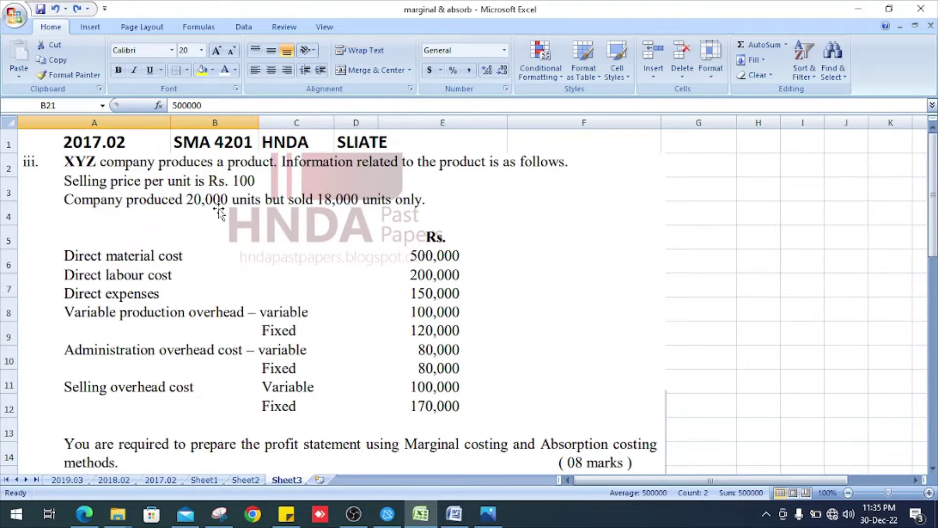
pyautogui.scroll(-3, 221, 212)
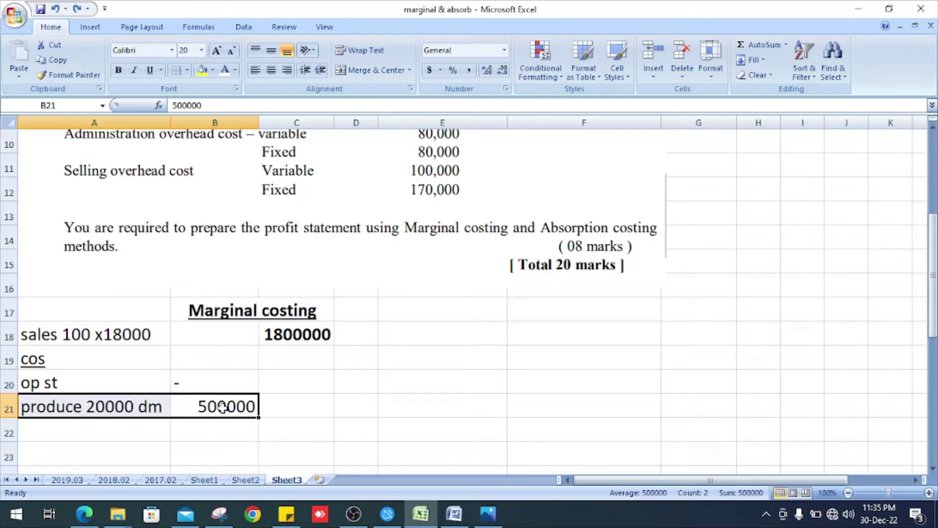
# Undo the hiding of the production cost lines dl 200000, de 150000 and oh var 100000 in rows 22 to 24.
pyautogui.scroll(3, 333, 359)
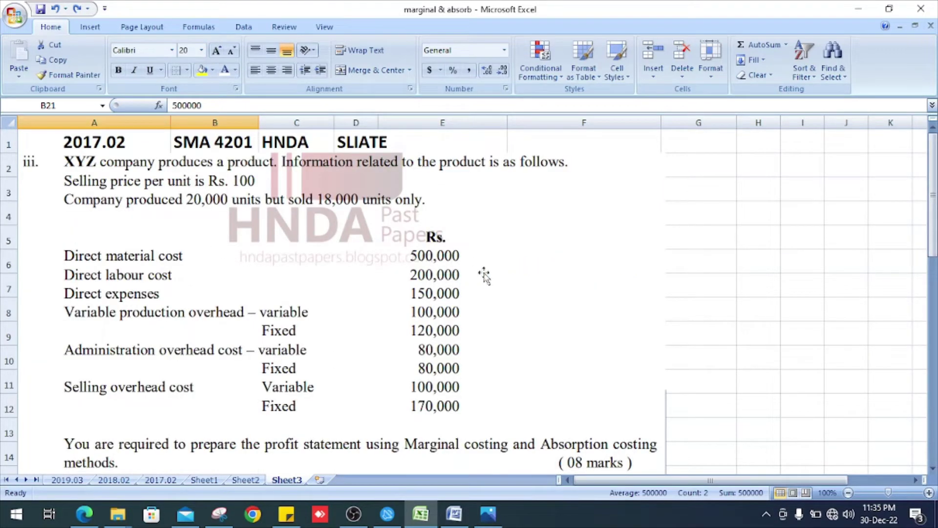
pyautogui.press('Down')
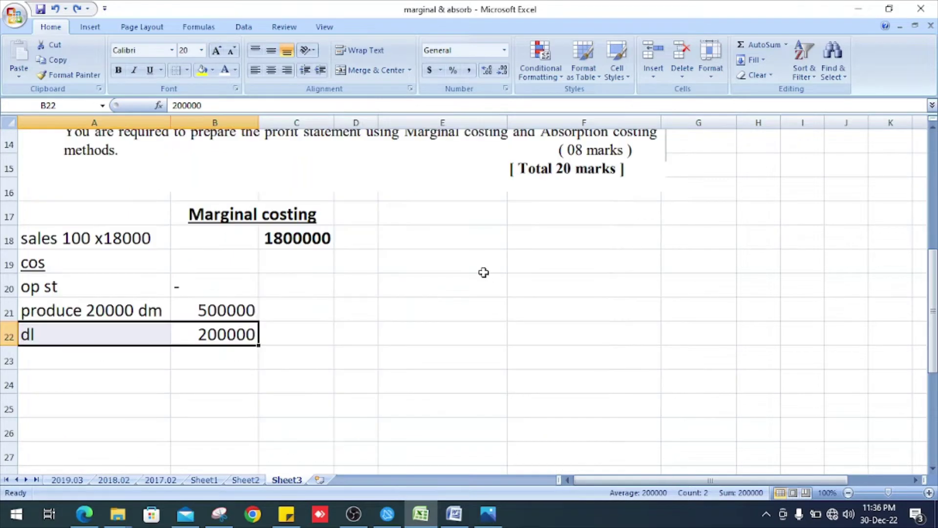
pyautogui.scroll(3, 484, 272)
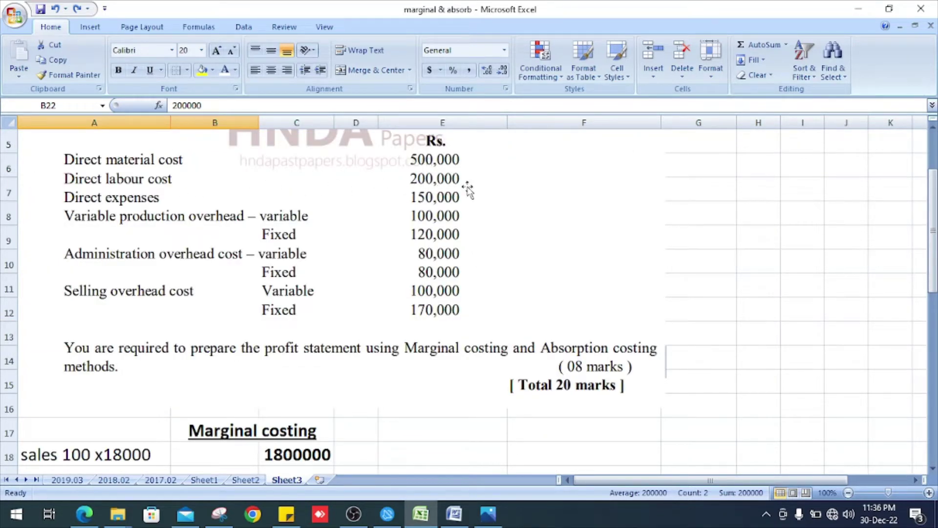
pyautogui.press('Down')
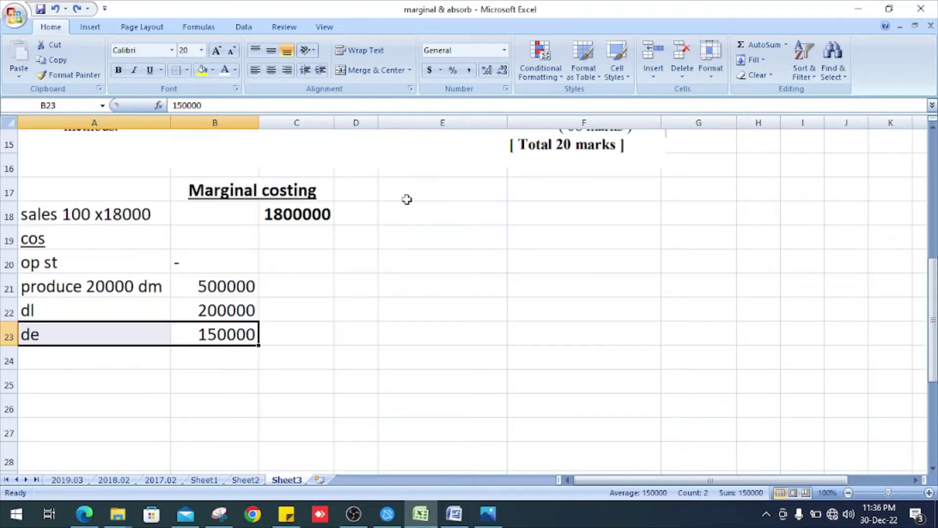
pyautogui.scroll(3, 410, 222)
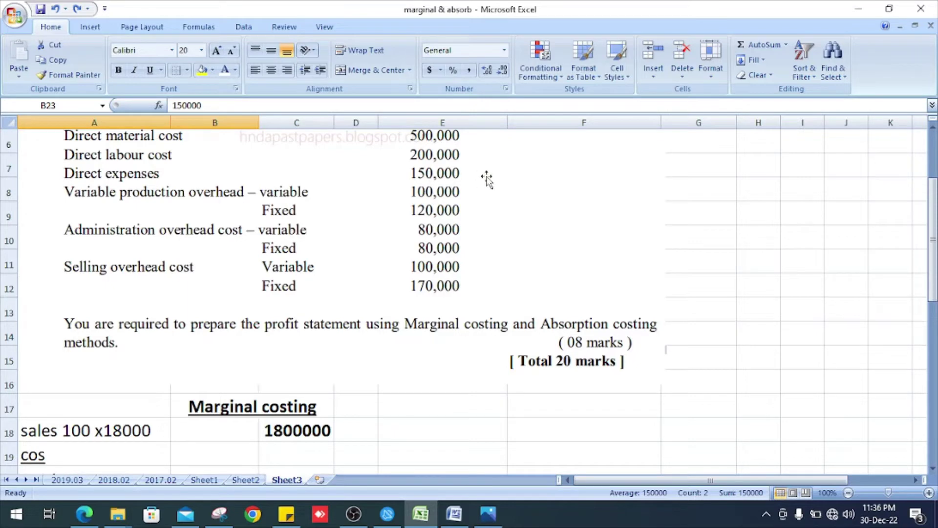
pyautogui.press('Down')
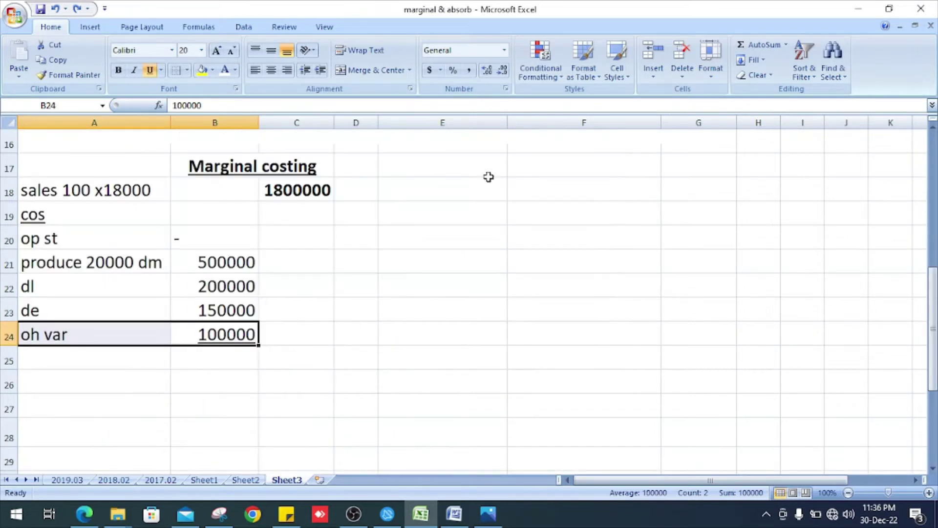
# Undo the hiding of the production cost subtotal =SUM(B21:B24) in cell B25.
pyautogui.scroll(3, 447, 203)
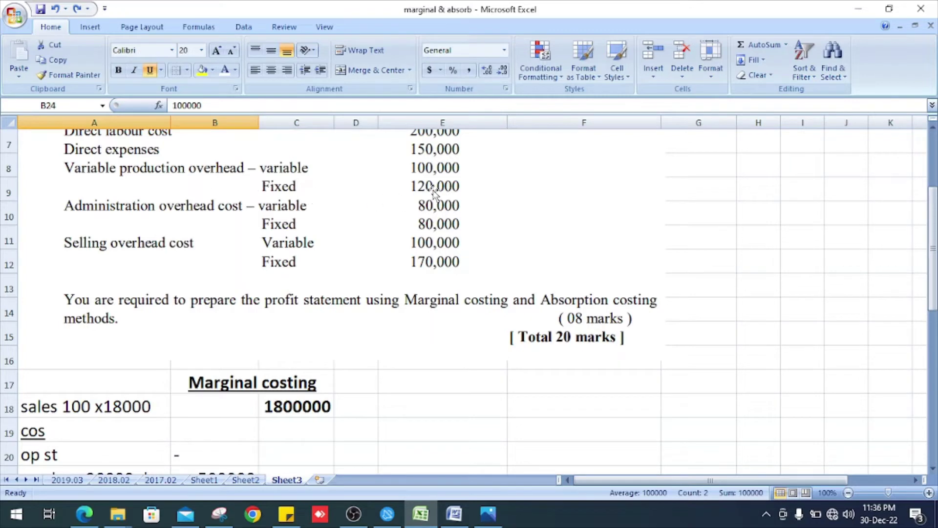
pyautogui.scroll(-3, 433, 190)
pyautogui.scroll(3, 432, 190)
pyautogui.scroll(-3, 588, 176)
pyautogui.press('Down')
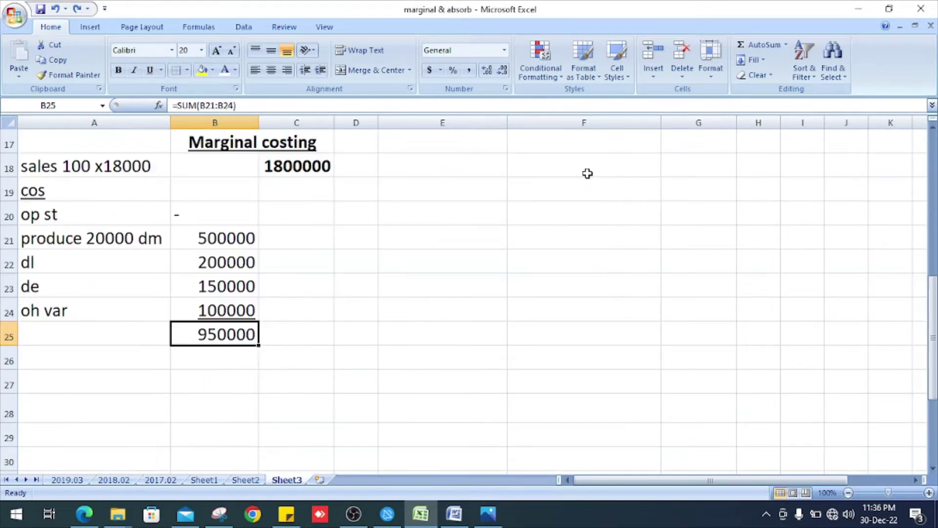
pyautogui.click(236, 237)
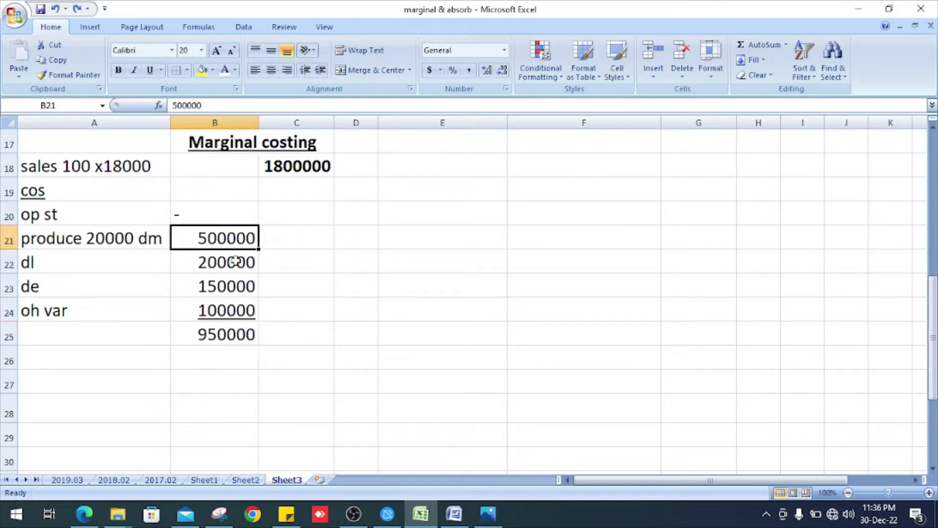
pyautogui.click(225, 342)
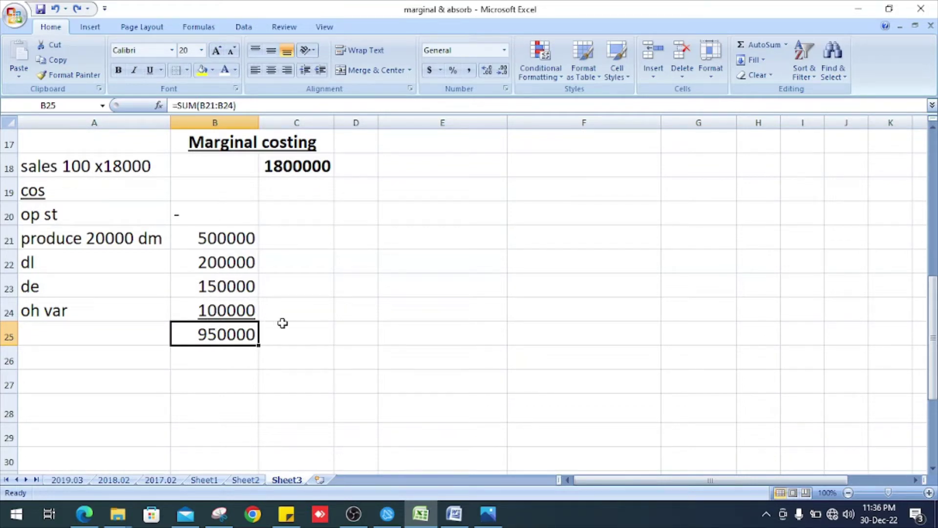
pyautogui.click(374, 318)
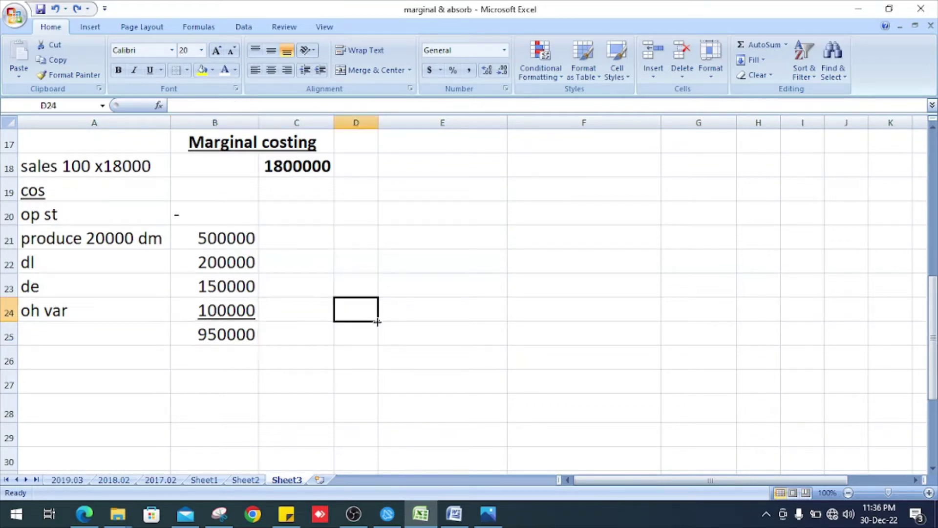
pyautogui.click(212, 359)
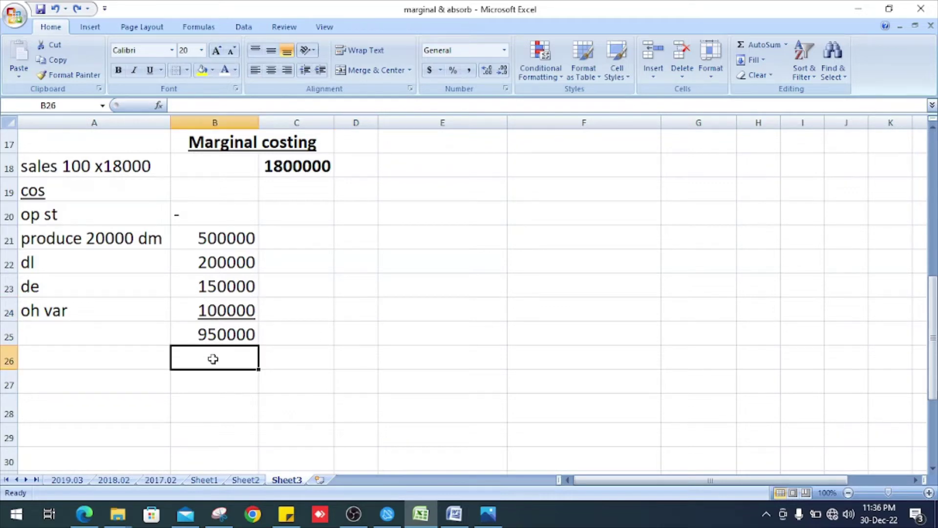
pyautogui.click(240, 331)
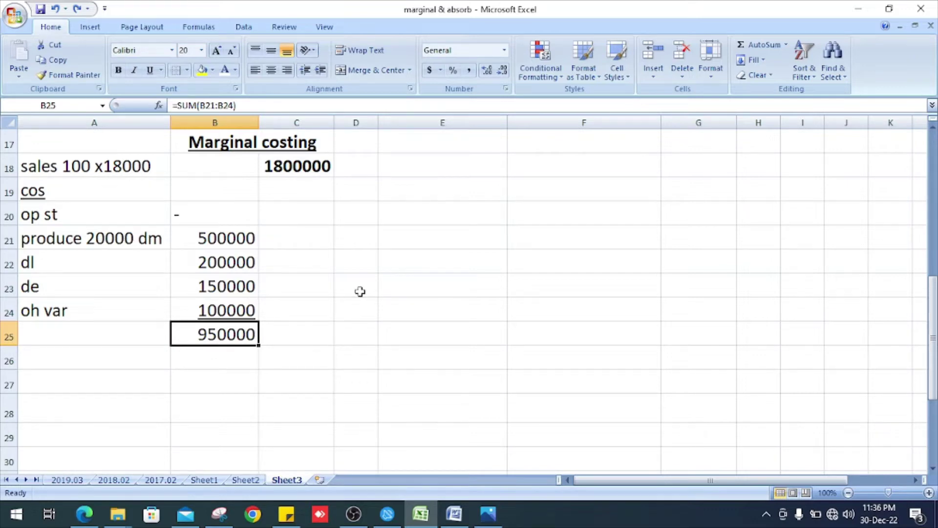
pyautogui.hotkey('ctrl', 'z')
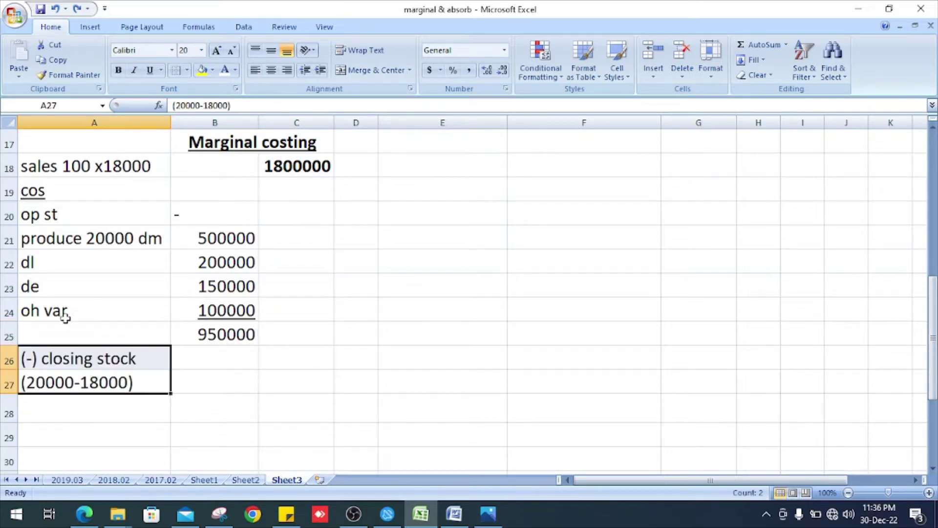
# Undo the hiding of the closing stock line "x950000/20000" in row 28 with its value =(950000/20000)*2000.
pyautogui.scroll(5, 297, 341)
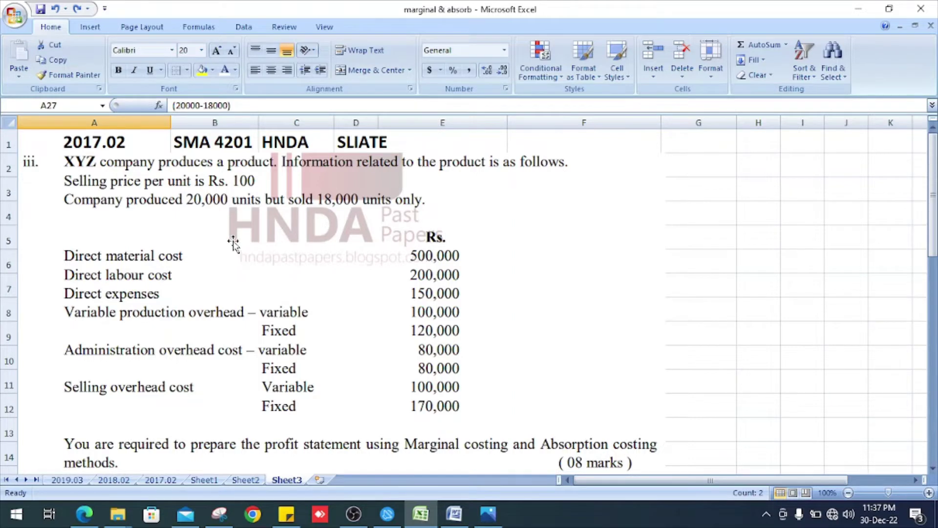
pyautogui.scroll(-6, 234, 243)
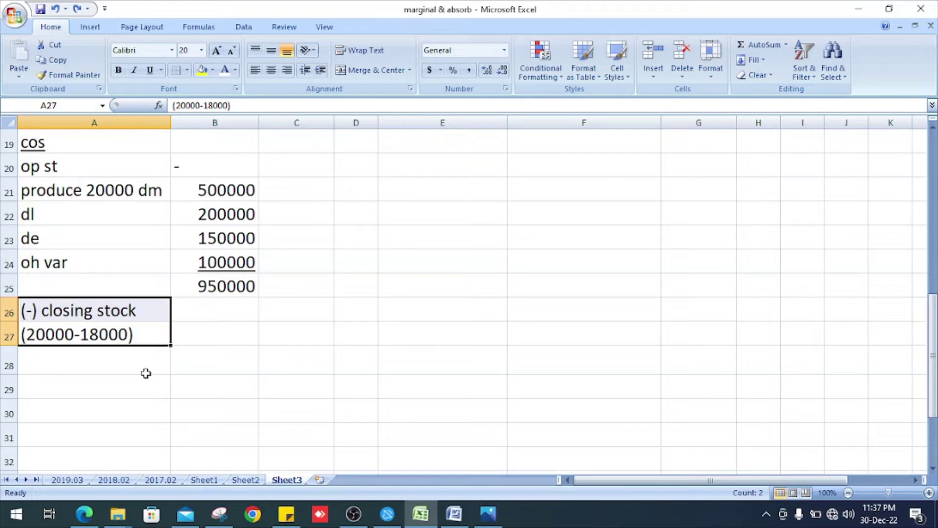
pyautogui.click(151, 354)
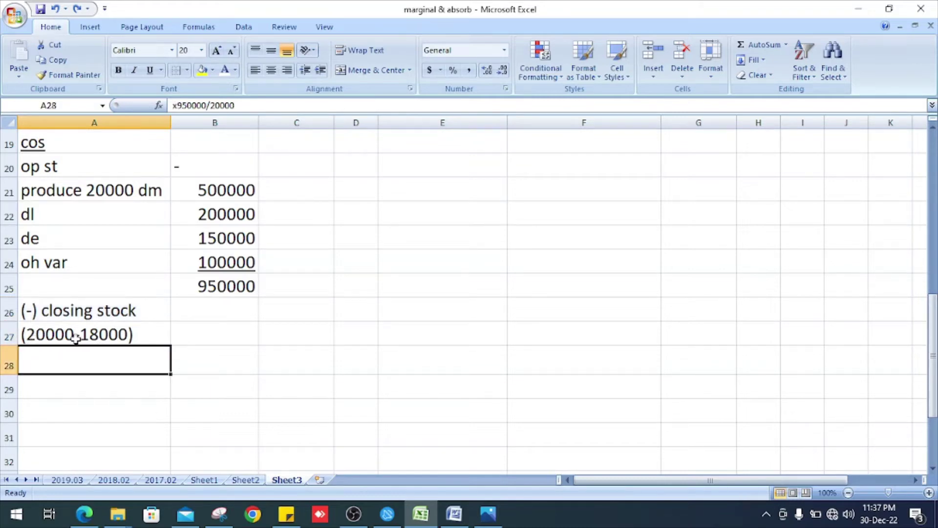
pyautogui.click(222, 287)
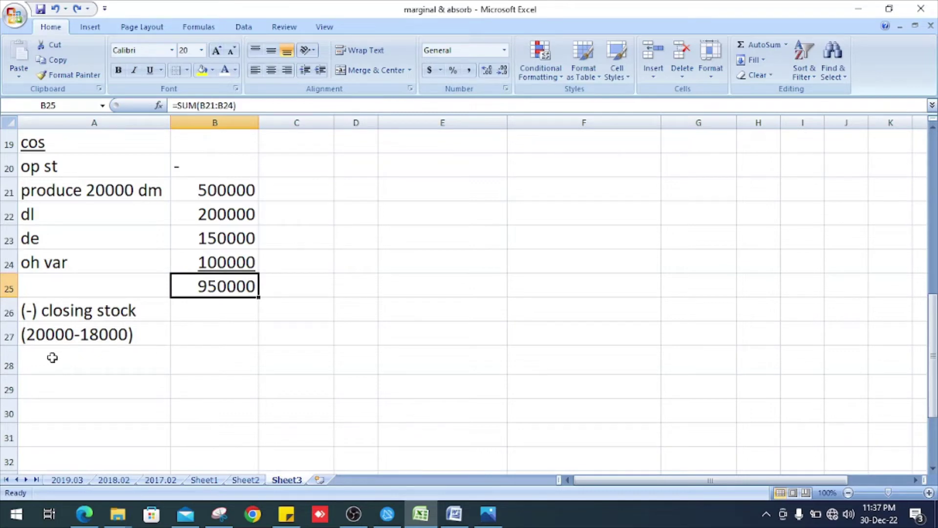
pyautogui.hotkey('ctrl', 'z')
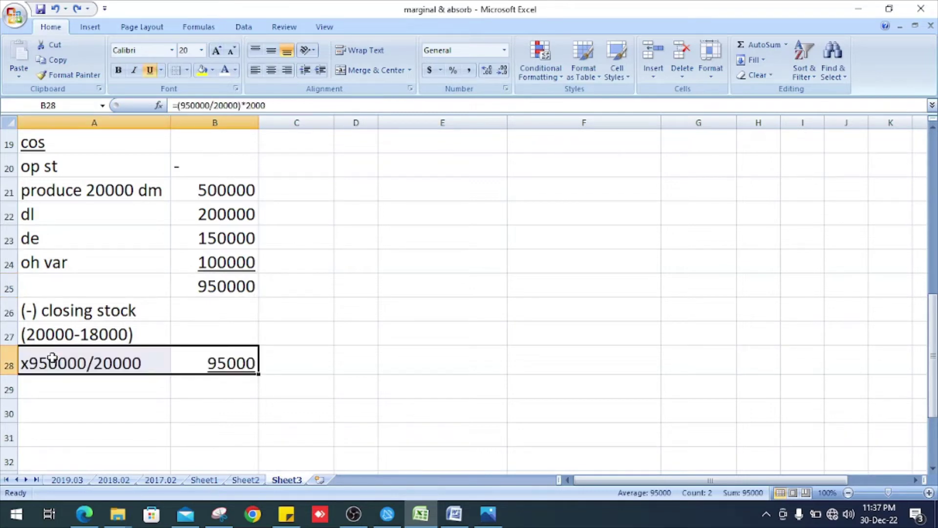
# Examine the closing stock line in row 28 and its underlying formula in cell B28.
pyautogui.click(167, 363)
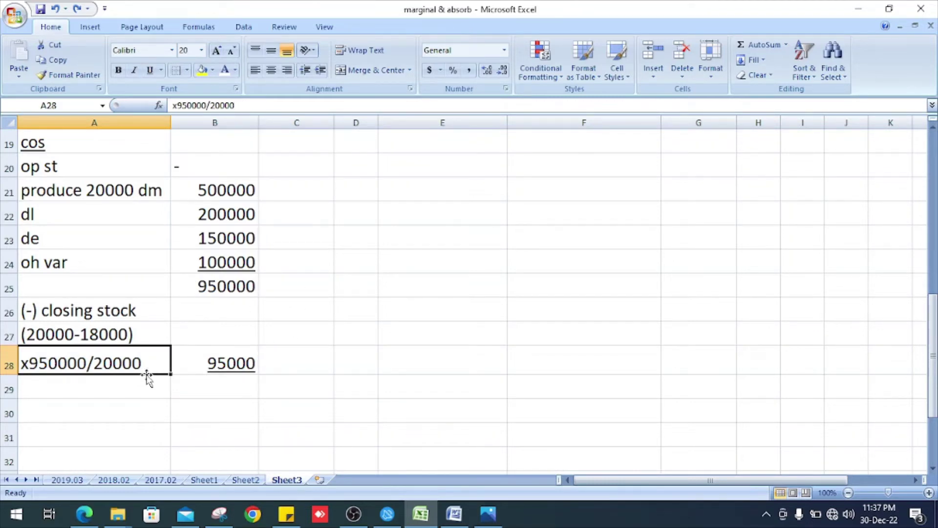
pyautogui.click(198, 363)
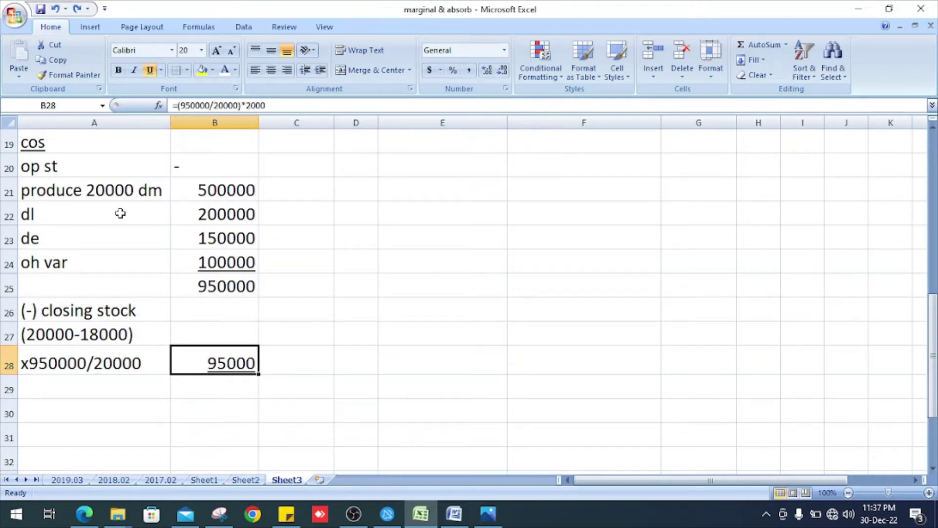
pyautogui.click(272, 106)
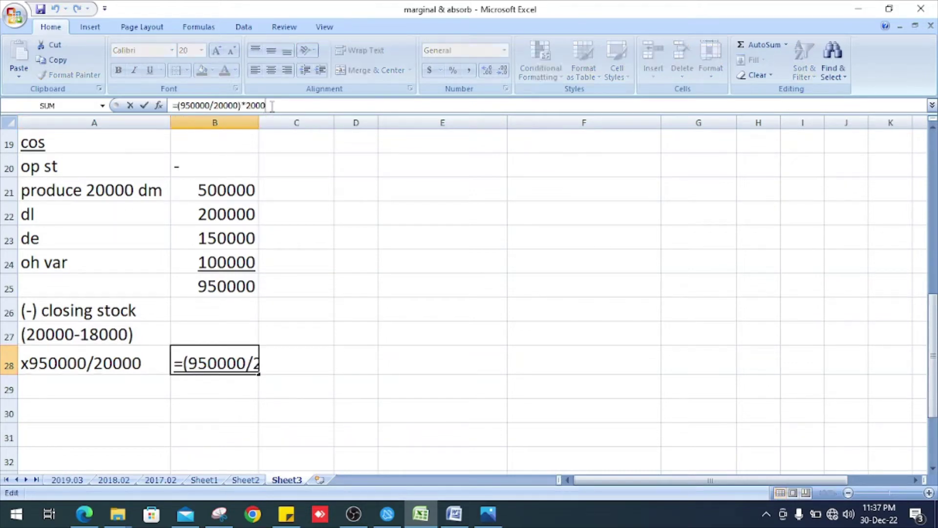
pyautogui.click(308, 379)
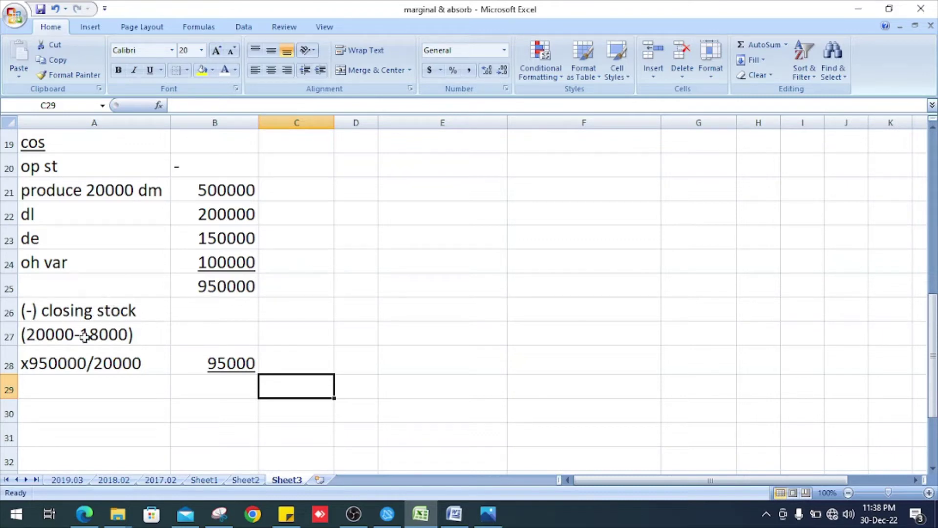
# Enter the subtotal formula =B25-B28 in cell B29, deducting closing stock from the production cost.
pyautogui.click(256, 352)
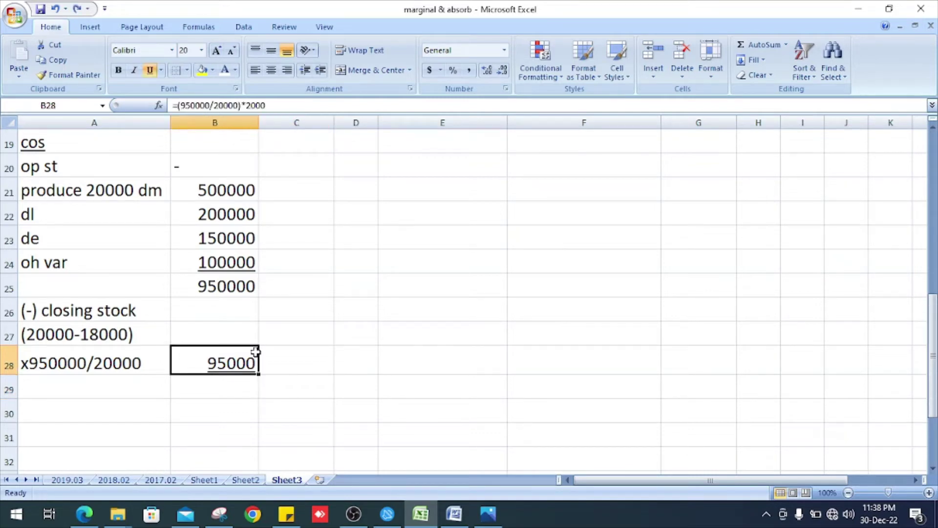
pyautogui.press('Down')
pyautogui.write('=B25-B28')
pyautogui.hotkey('ctrl', 'Return')
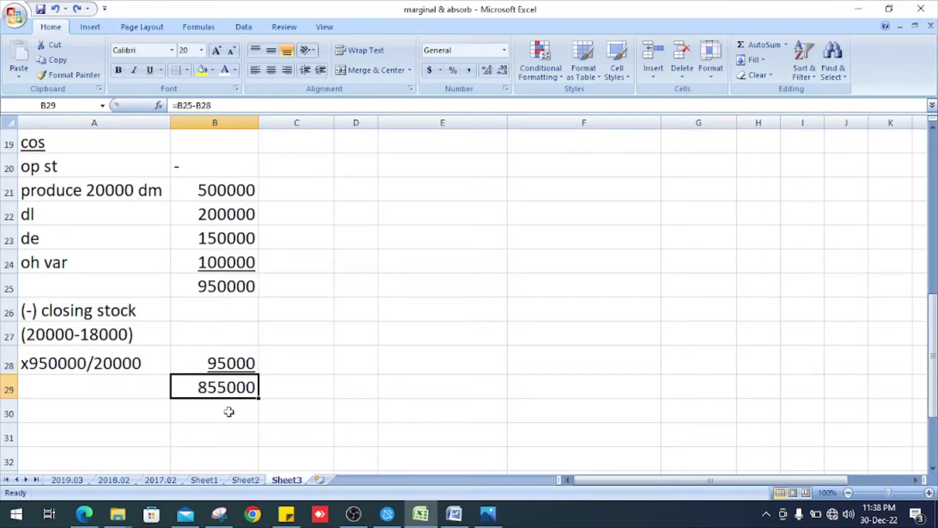
# Undo the hiding of the variable overhead lines "admin variabl" 80000 and "se oh" 100000 in rows 30 and 31, including the total in C31.
pyautogui.click(225, 282)
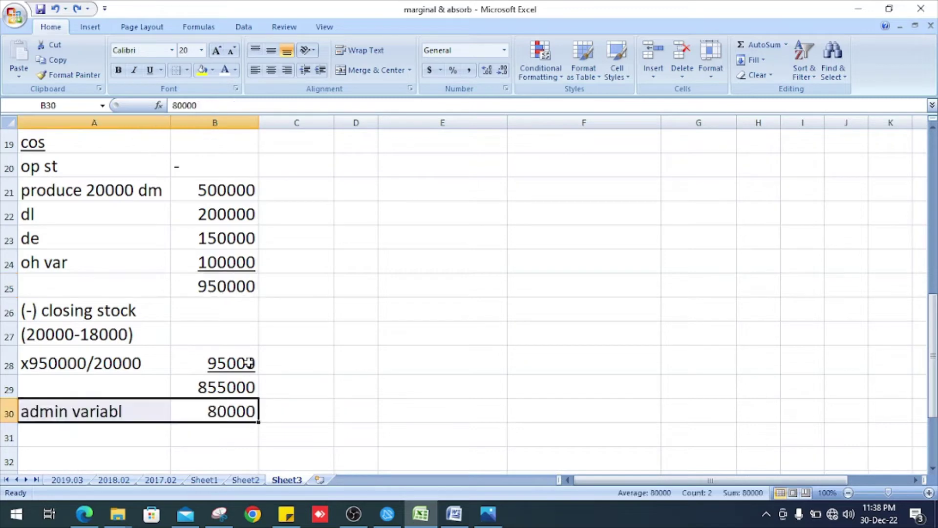
pyautogui.scroll(6, 249, 362)
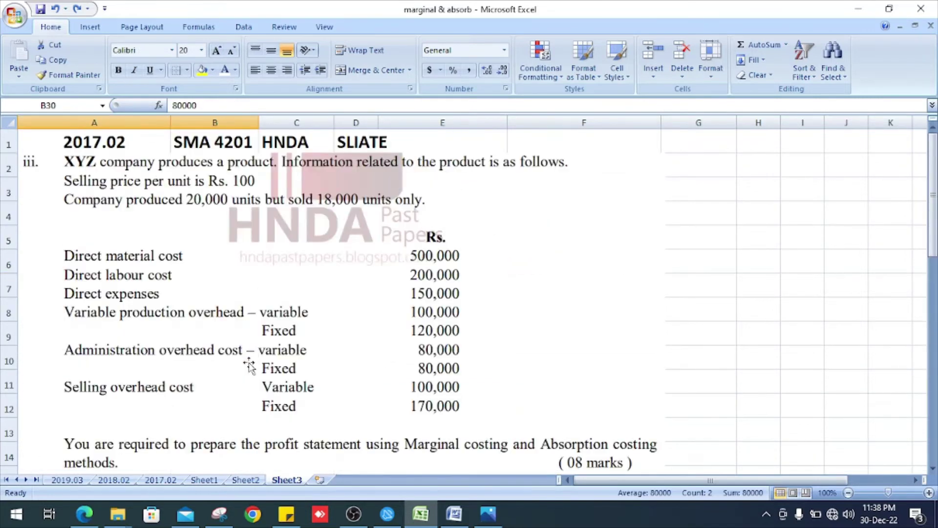
pyautogui.scroll(-6, 487, 353)
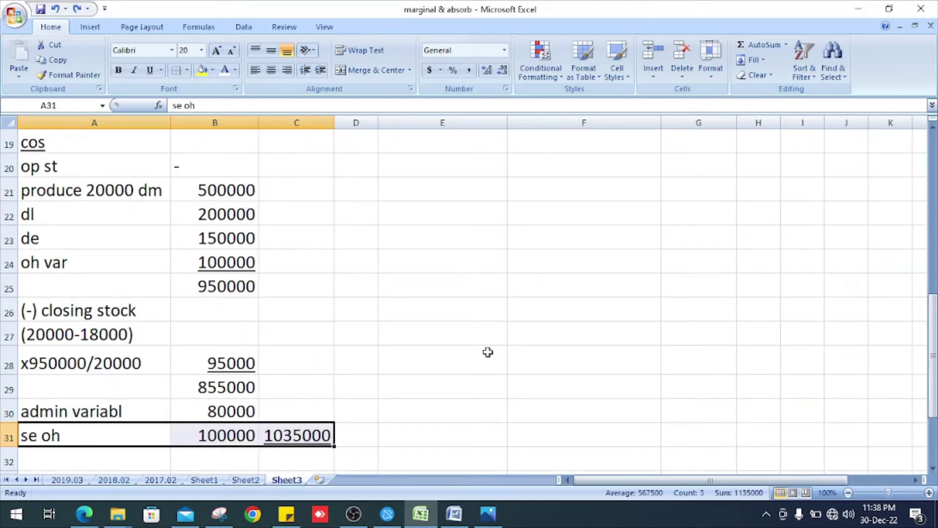
pyautogui.scroll(6, 452, 309)
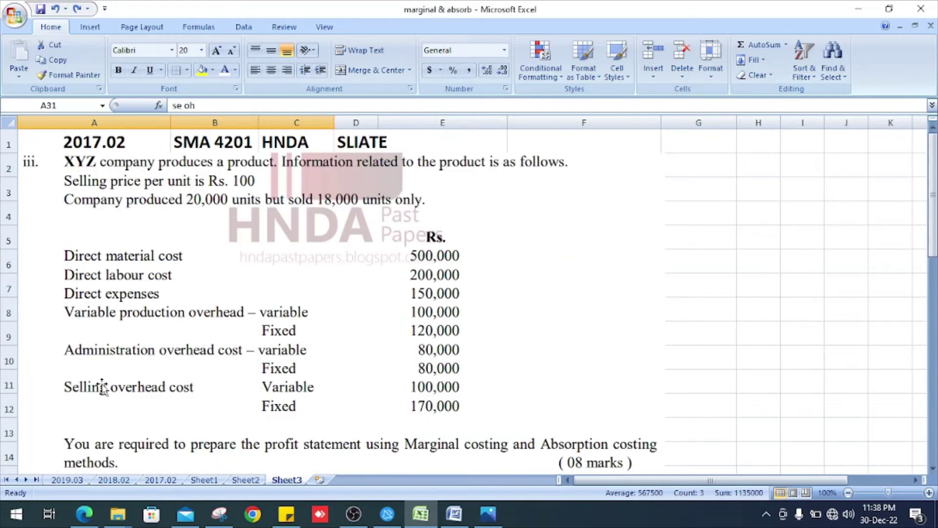
pyautogui.scroll(-3, 481, 406)
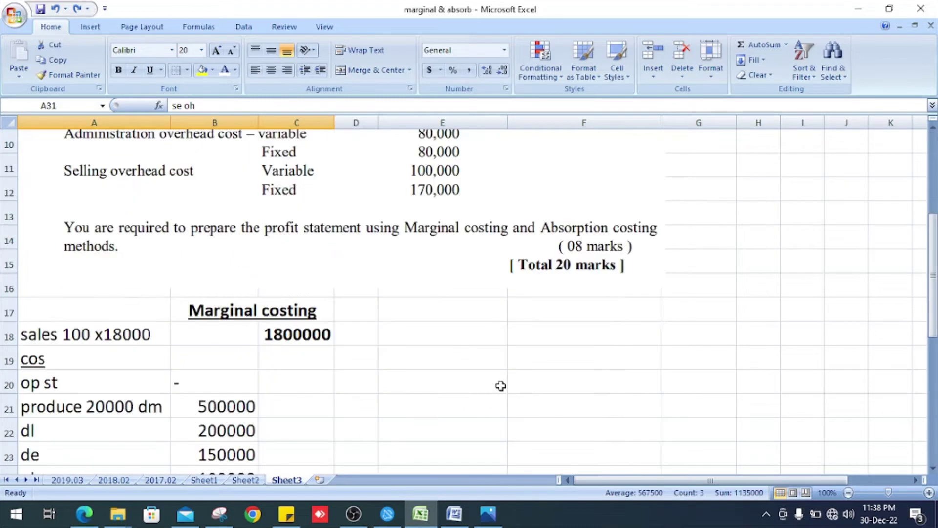
pyautogui.scroll(-3, 500, 385)
pyautogui.scroll(-3, 501, 386)
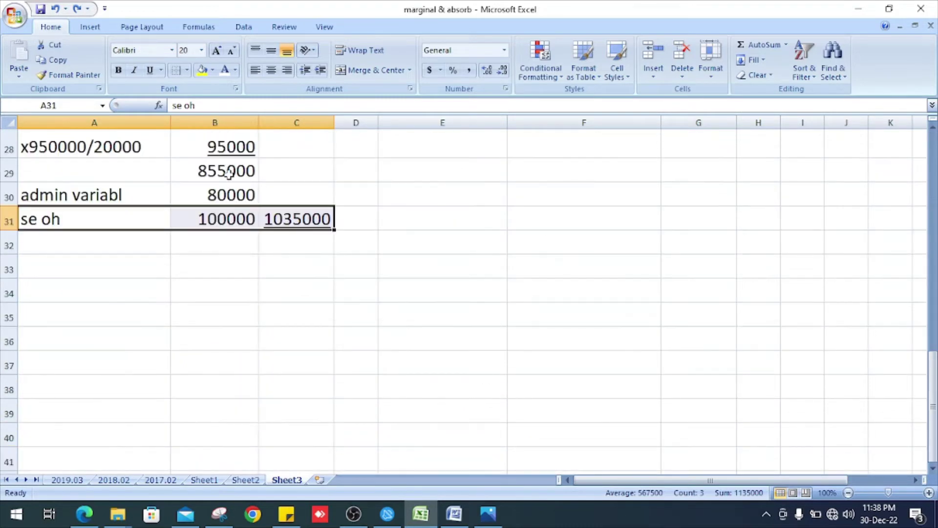
pyautogui.scroll(3, 232, 277)
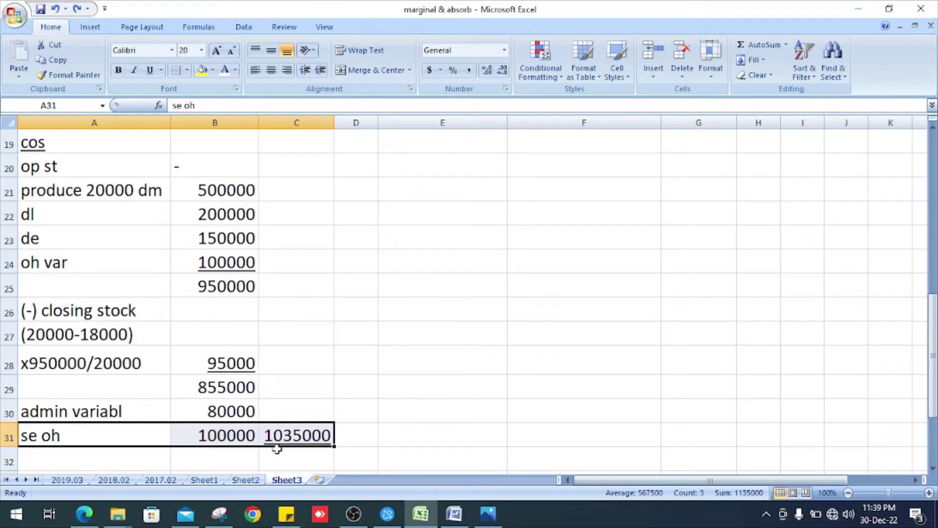
# Undo the hiding of the contribution line in row 32 and compare it with the sales and variable cost figures.
pyautogui.click(306, 379)
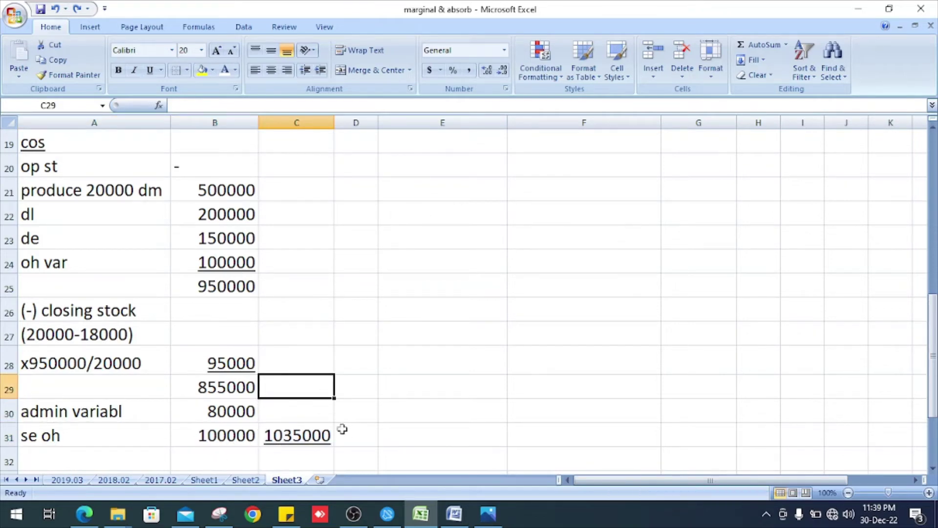
pyautogui.click(486, 374)
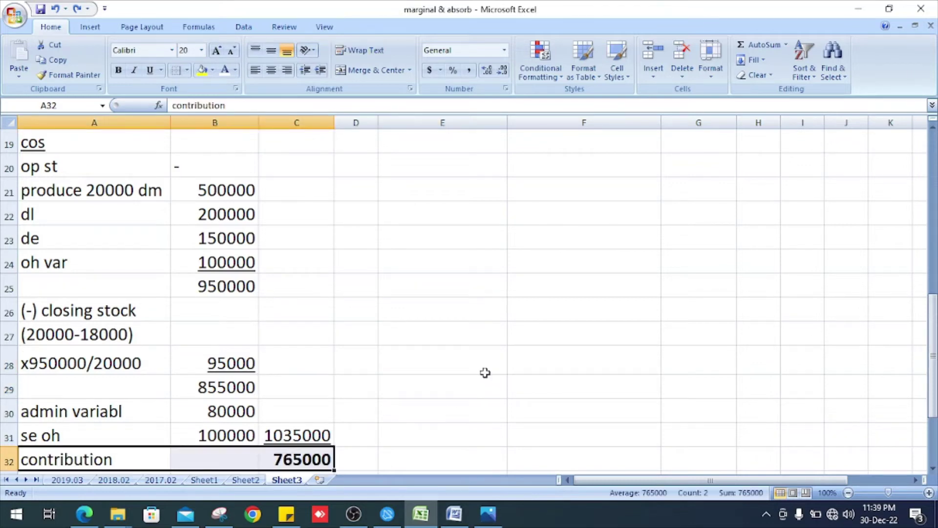
pyautogui.scroll(3, 409, 344)
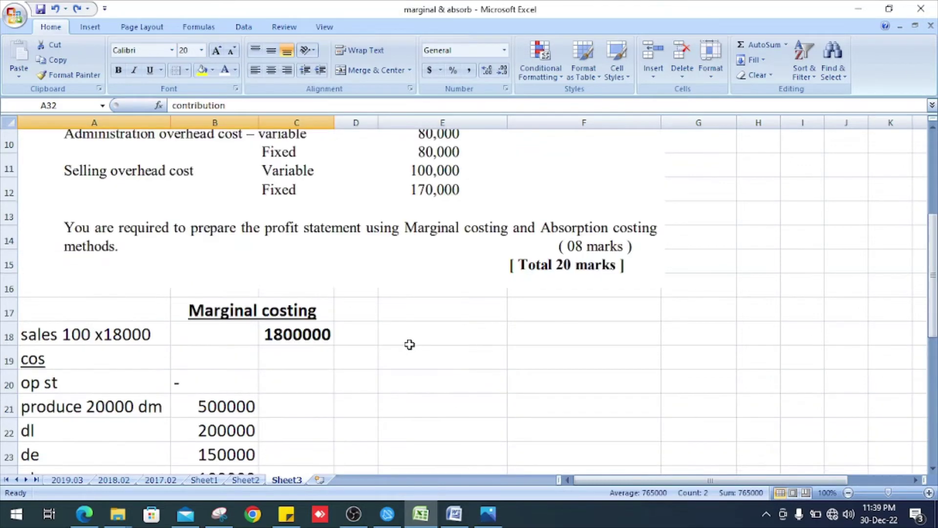
pyautogui.scroll(-3, 409, 344)
pyautogui.scroll(3, 409, 344)
pyautogui.scroll(-3, 314, 352)
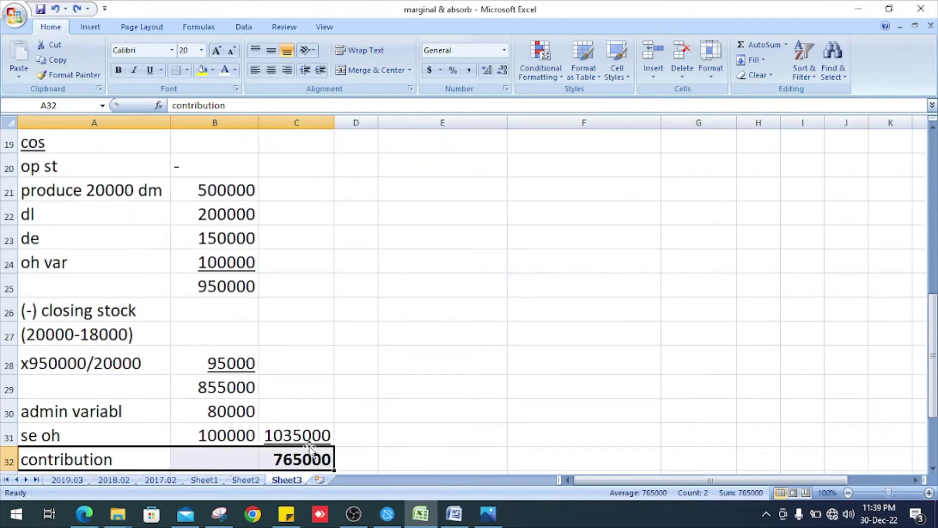
pyautogui.scroll(-3, 356, 376)
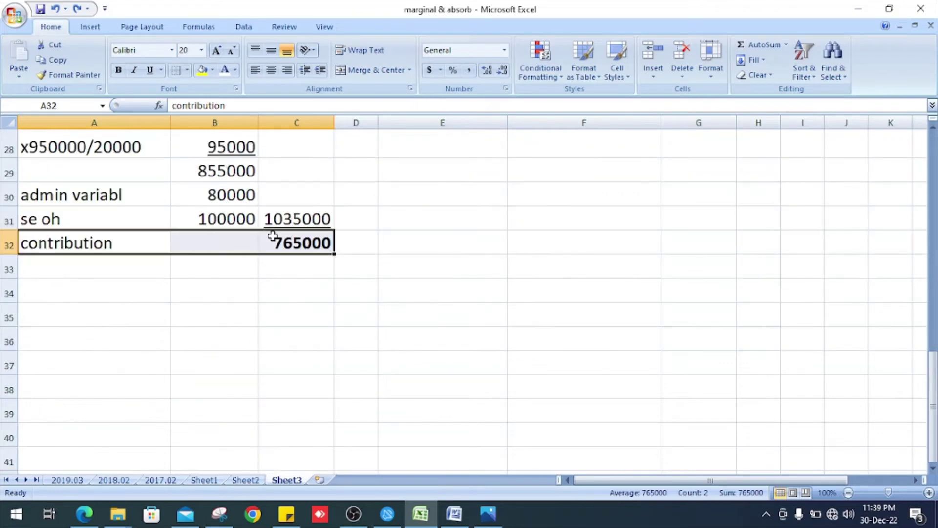
# Undo the hiding of the FC heading and the "oh var" 120000 line in rows 33 and 34, checking the question's fixed overheads.
pyautogui.click(468, 258)
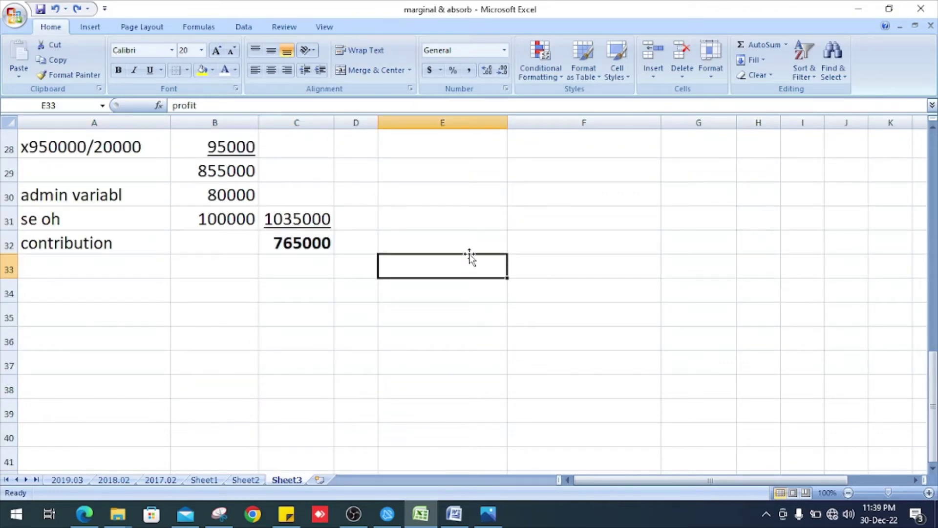
pyautogui.hotkey('ctrl', 'z')
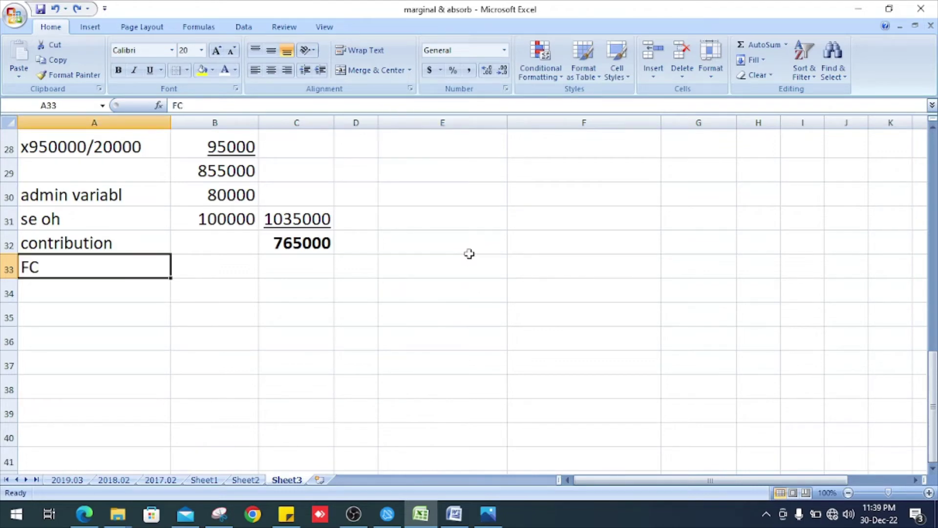
pyautogui.hotkey('ctrl', 'z')
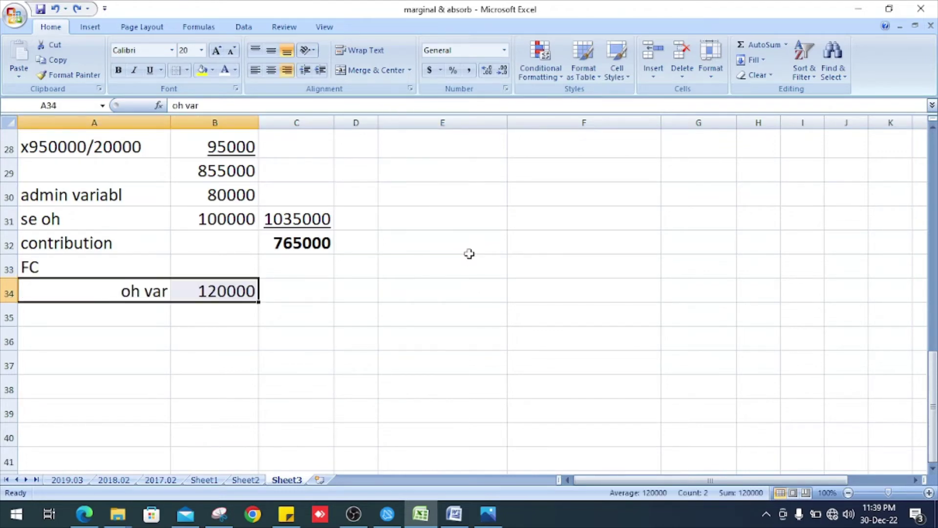
pyautogui.scroll(6, 469, 215)
pyautogui.scroll(-6, 469, 215)
pyautogui.scroll(9, 469, 215)
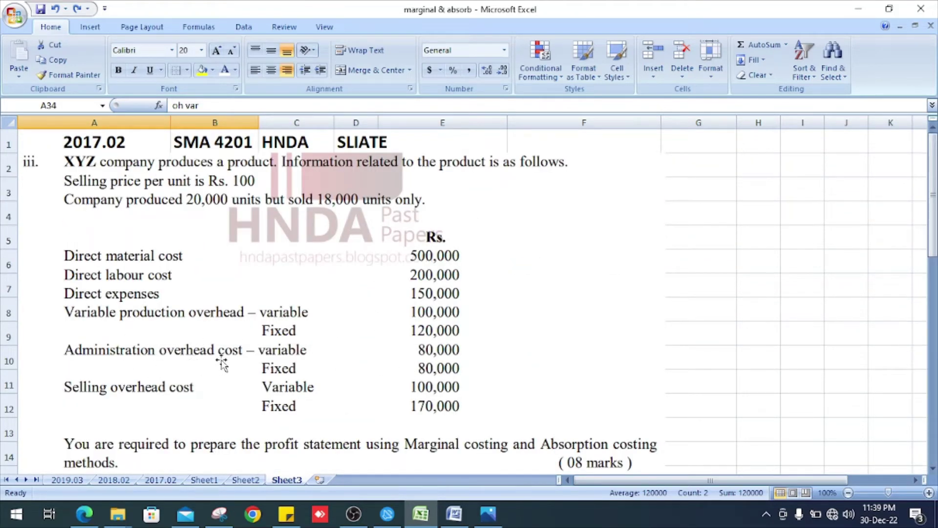
pyautogui.scroll(-9, 457, 360)
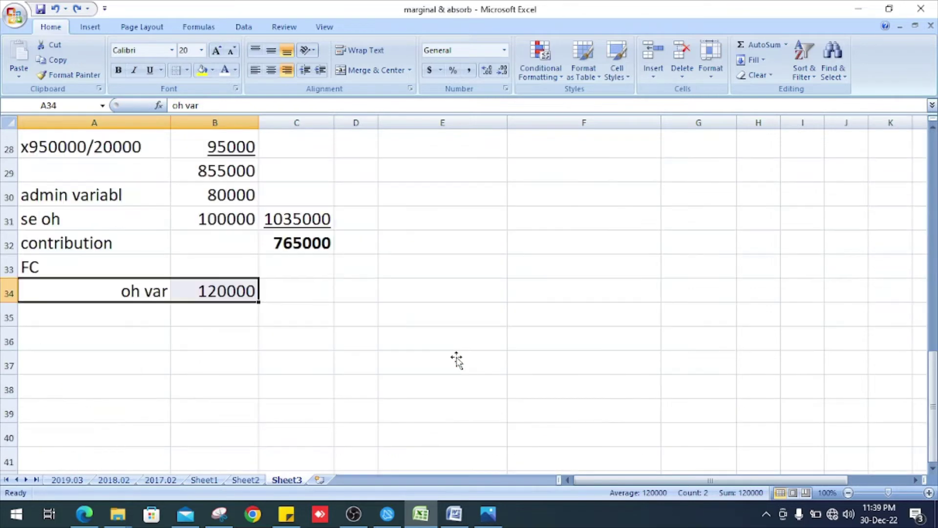
pyautogui.scroll(9, 457, 360)
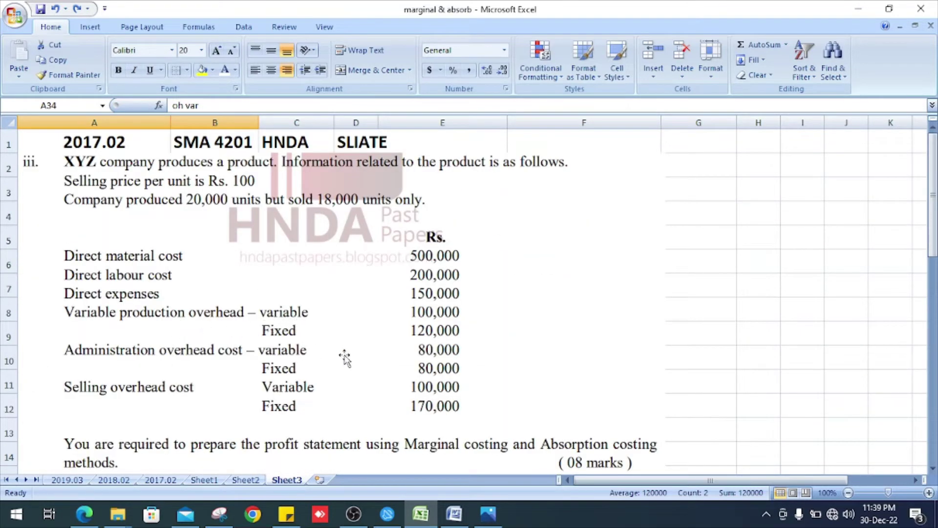
pyautogui.scroll(-9, 635, 304)
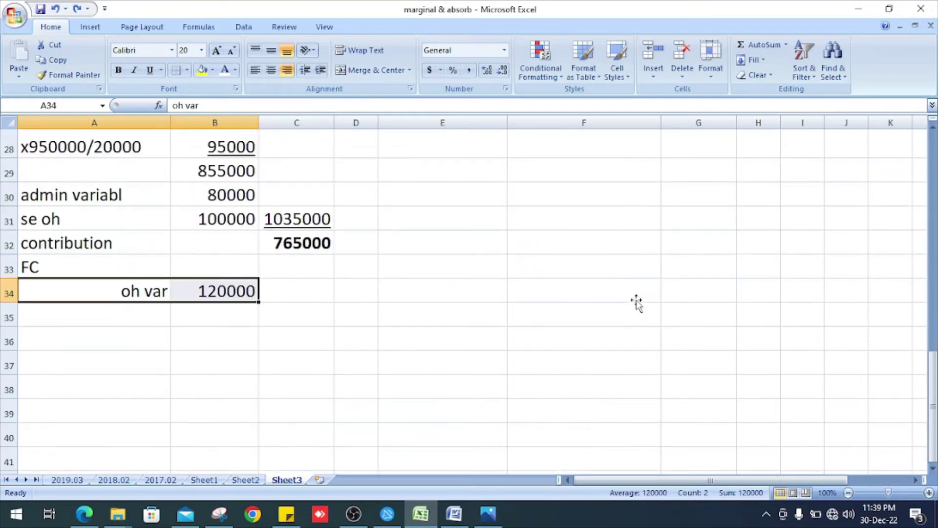
# Undo the hiding of the fixed cost lines "admin" 80000 and "seil" 170000 in rows 35 and 36.
pyautogui.hotkey('ctrl', 'z')
pyautogui.scroll(9, 636, 299)
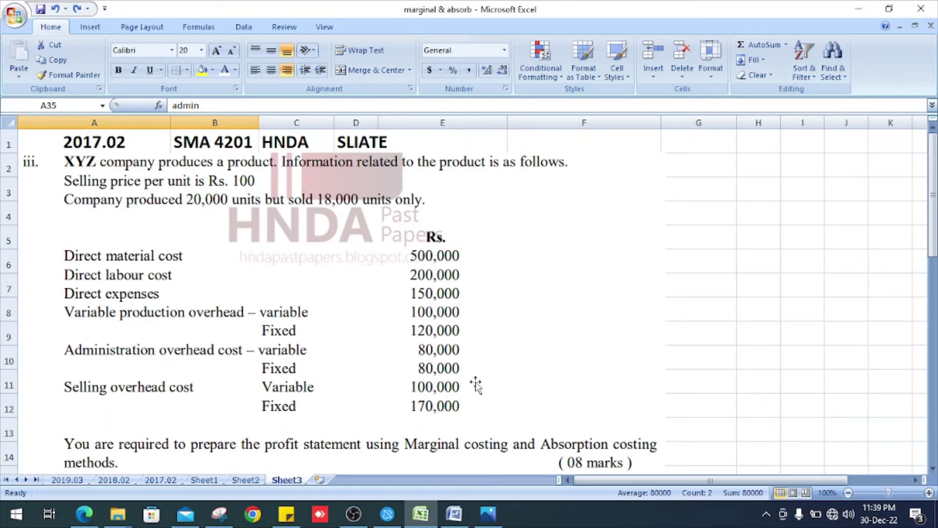
pyautogui.scroll(-9, 477, 386)
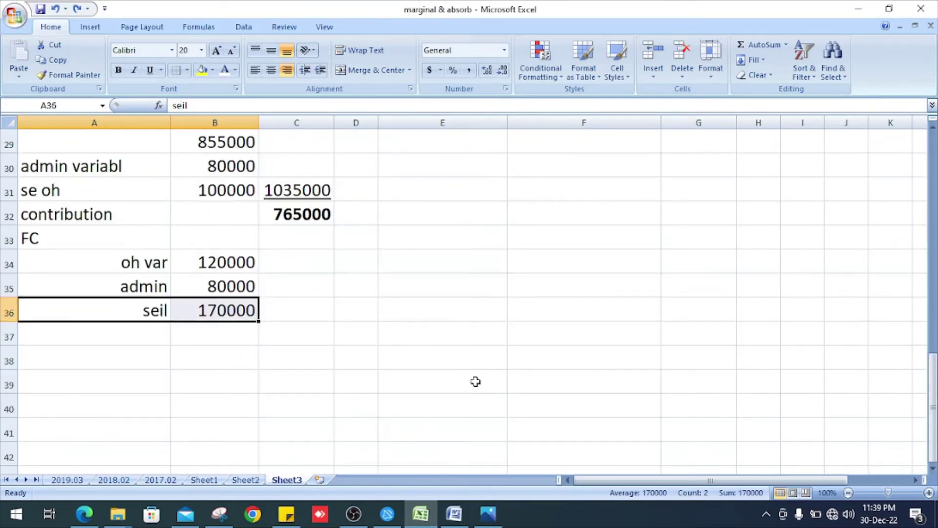
# Enter the absorption costing sales line in row 18, with "sale 100x18000" in E18 and 1800000 in G18.
pyautogui.scroll(6, 476, 381)
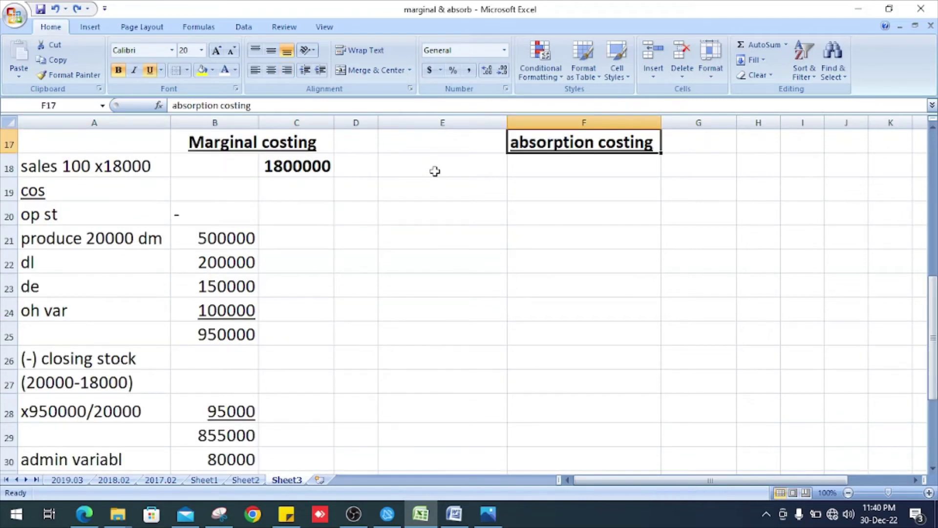
pyautogui.click(435, 171)
pyautogui.write('sale 100x18000\t\t1800000')
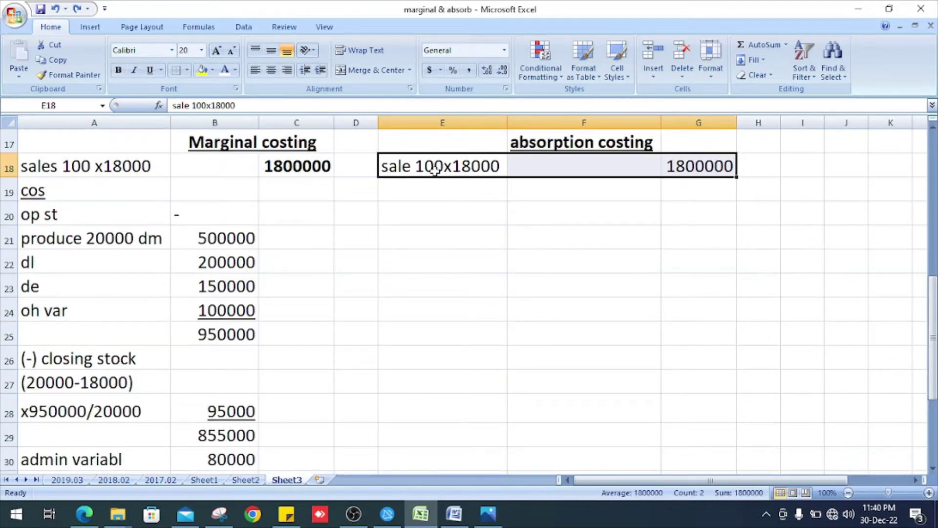
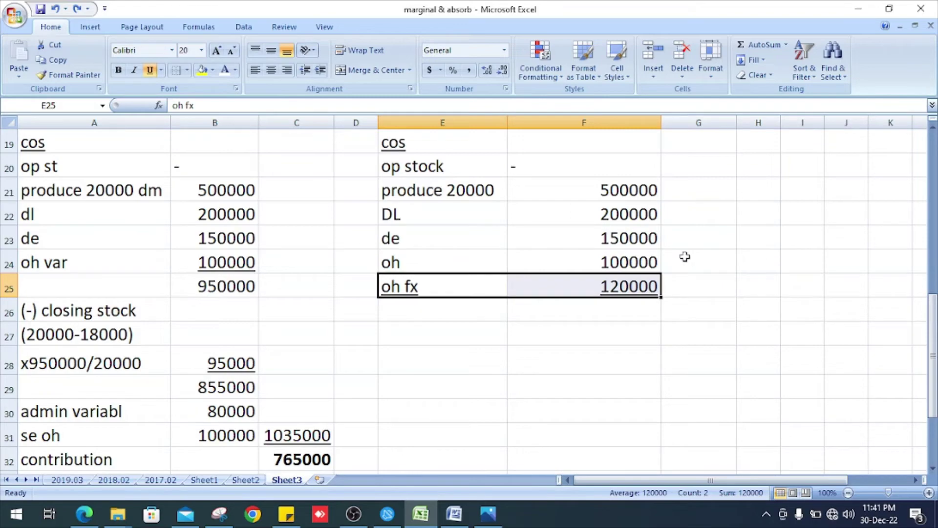
# Undo the hiding of the absorption subtotal =SUM(F21:F25) in F26 and the closing stock lines in rows 27 and 28 with =1070000/20000*2000.
pyautogui.scroll(6, 498, 300)
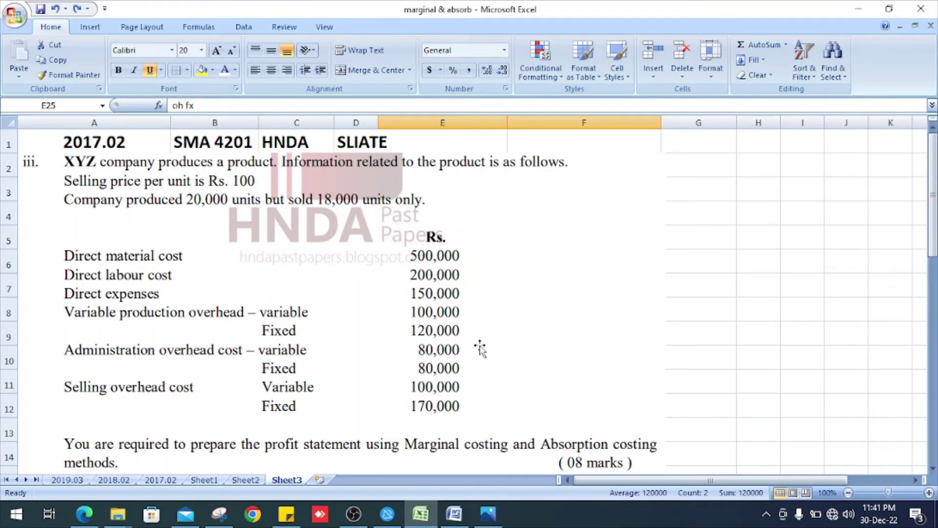
pyautogui.scroll(-6, 738, 292)
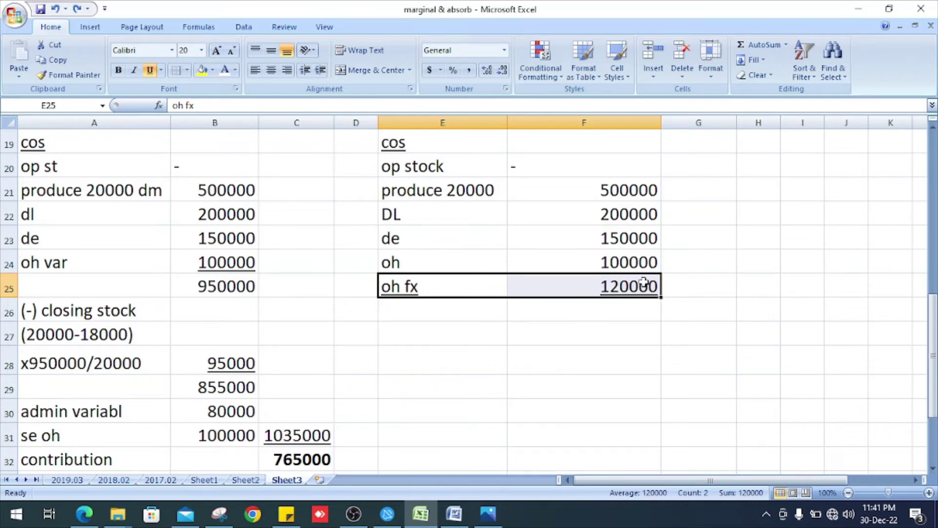
pyautogui.click(642, 306)
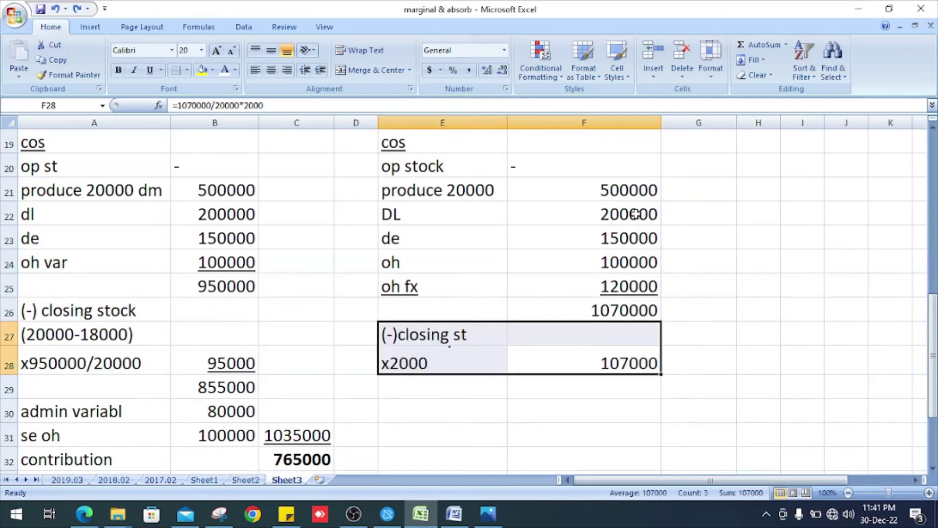
pyautogui.click(657, 317)
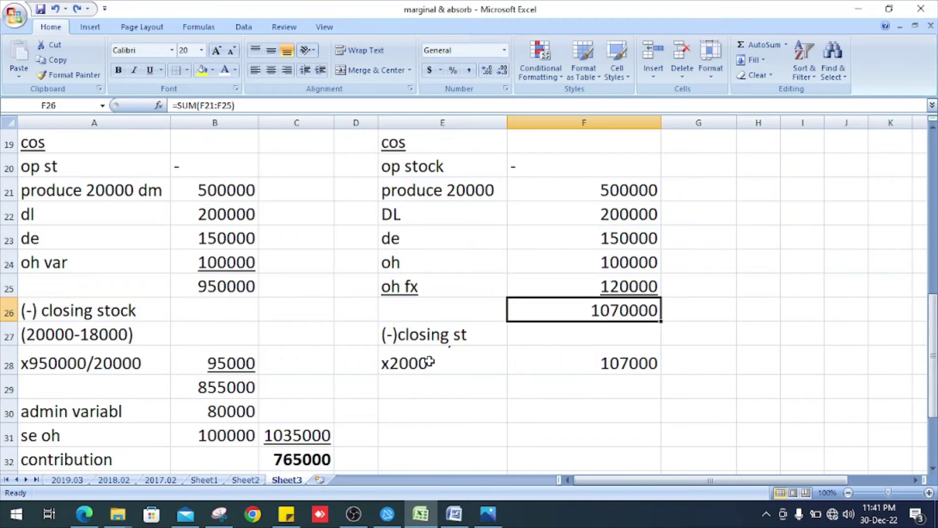
pyautogui.scroll(6, 179, 248)
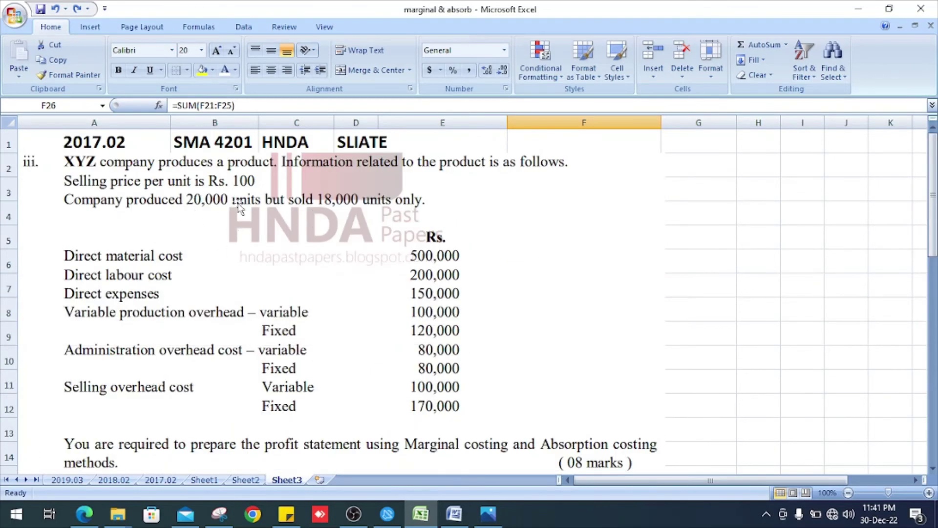
# Check the absorption costing closing stock label in E28 and formula in F28 against the units produced and sold in the question.
pyautogui.scroll(-3, 319, 251)
pyautogui.scroll(-3, 536, 292)
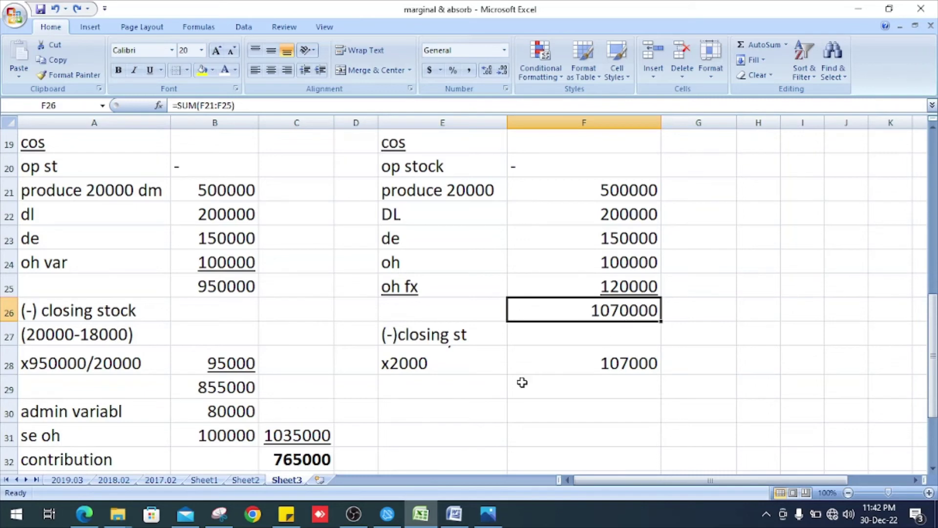
pyautogui.scroll(6, 391, 257)
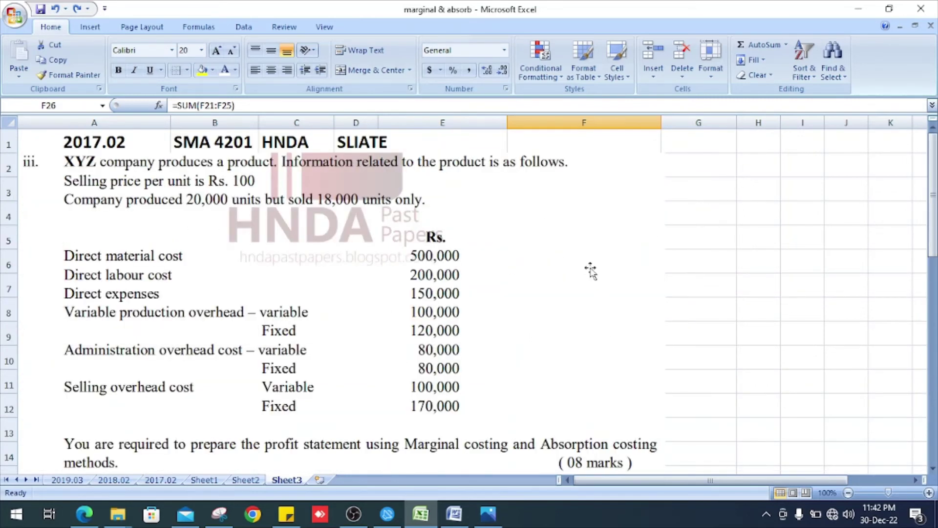
pyautogui.scroll(-6, 591, 268)
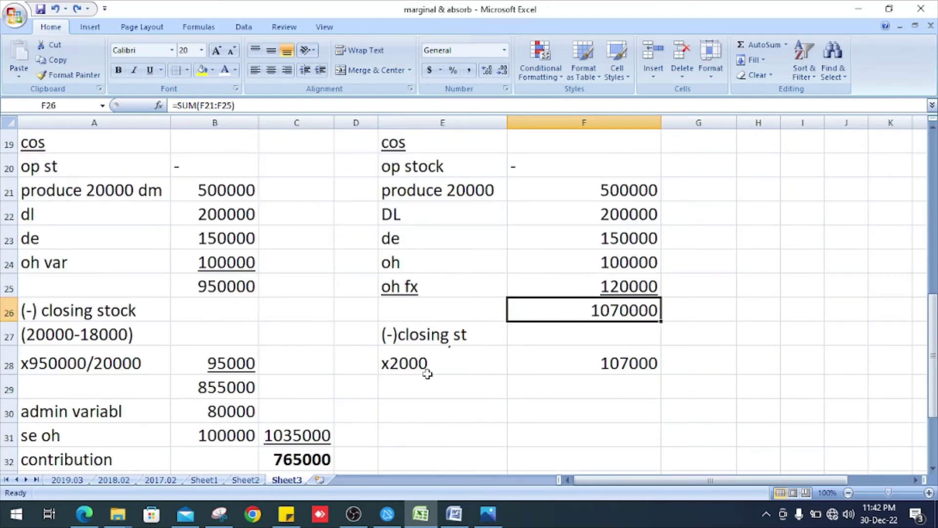
pyautogui.click(428, 370)
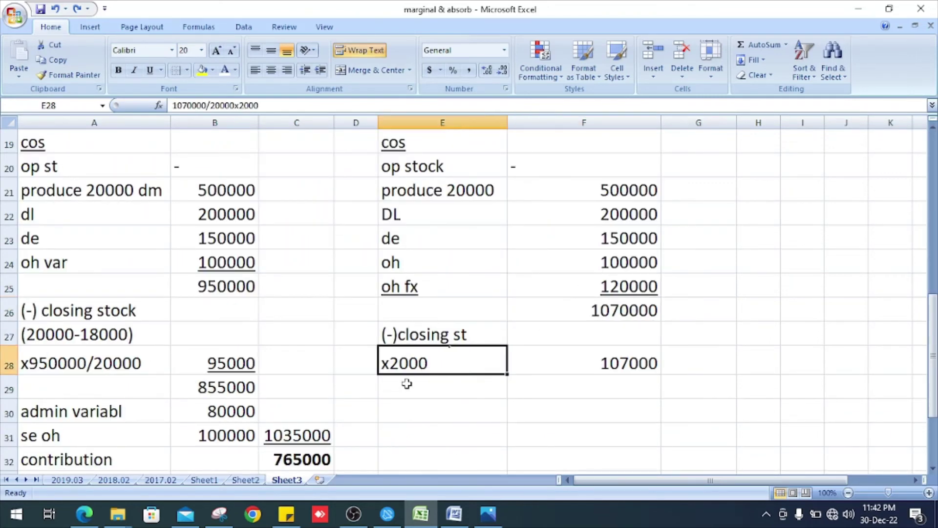
pyautogui.click(610, 360)
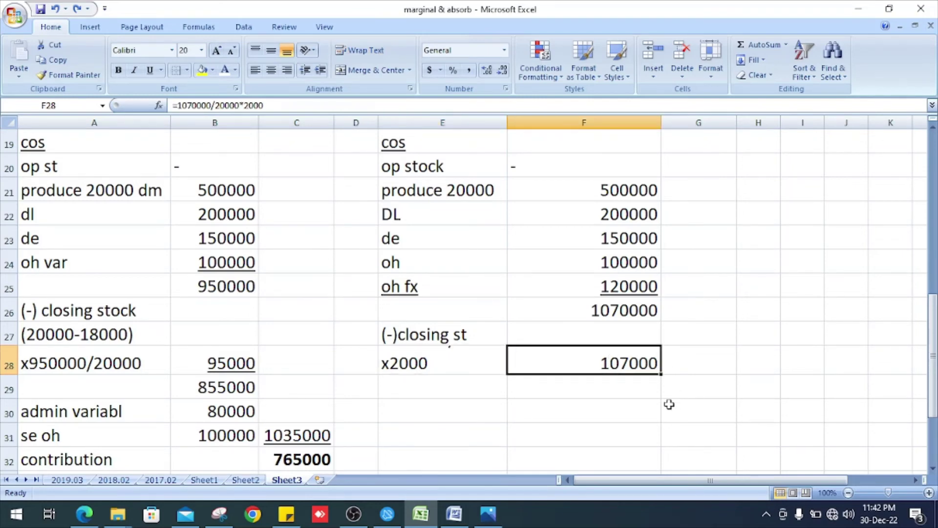
pyautogui.click(683, 328)
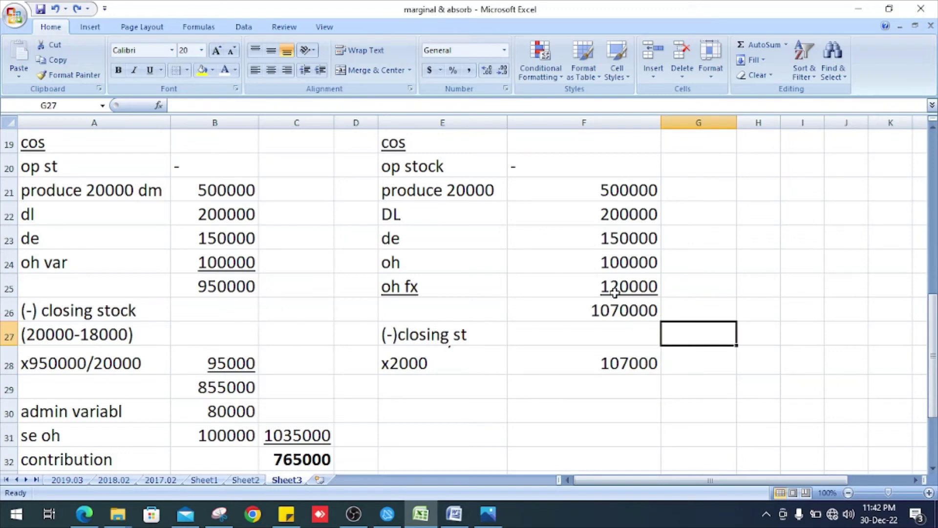
# Restore the absorption cost of sales =F26-F28 in G28 and the gross profit =G18-G28 in G29, checking the sales line.
pyautogui.click(624, 315)
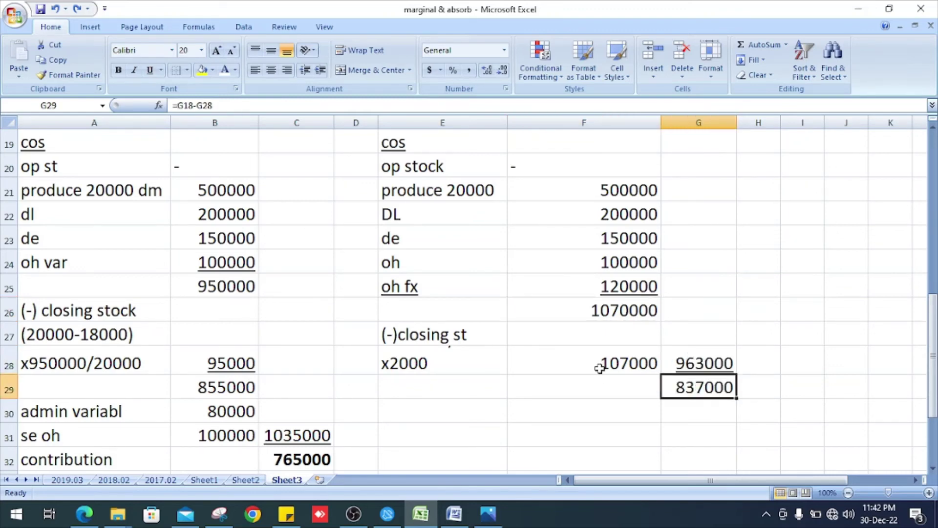
pyautogui.scroll(3, 598, 369)
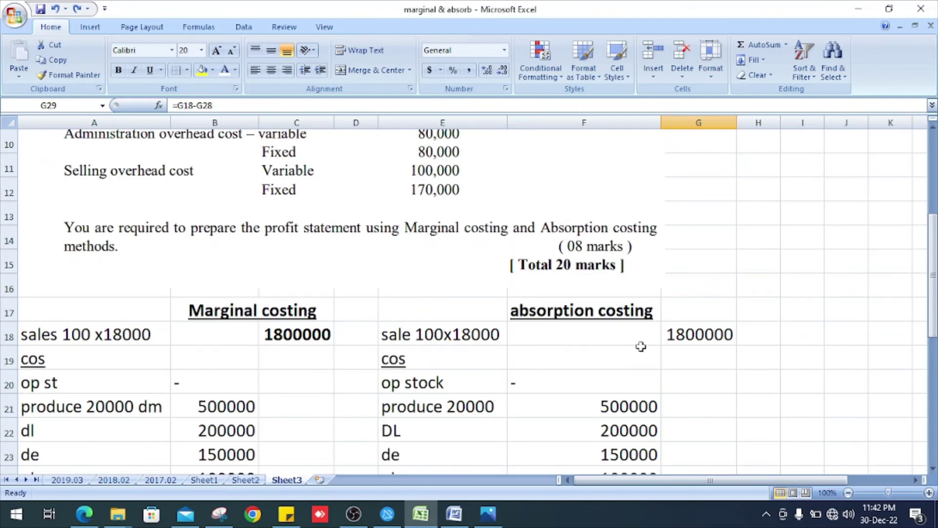
pyautogui.scroll(-3, 703, 336)
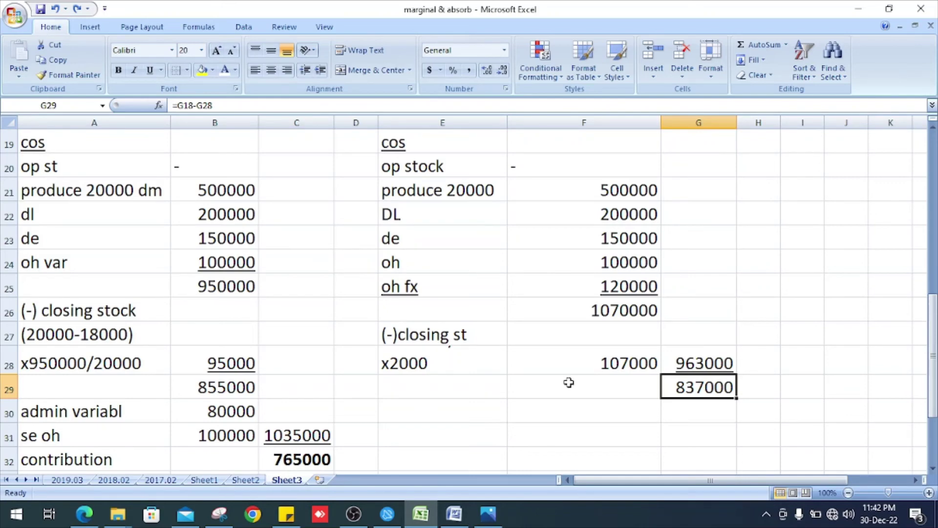
# Restore the administration overhead lines "vc" 80000 in row 29 and "fc" 80000 in row 30, checking them against the question.
pyautogui.hotkey('ctrl', 'z')
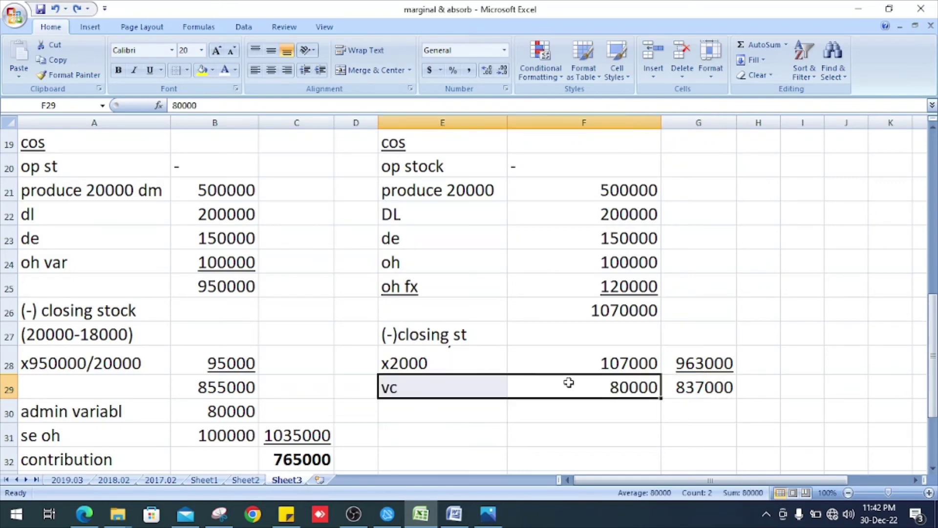
pyautogui.scroll(6, 569, 382)
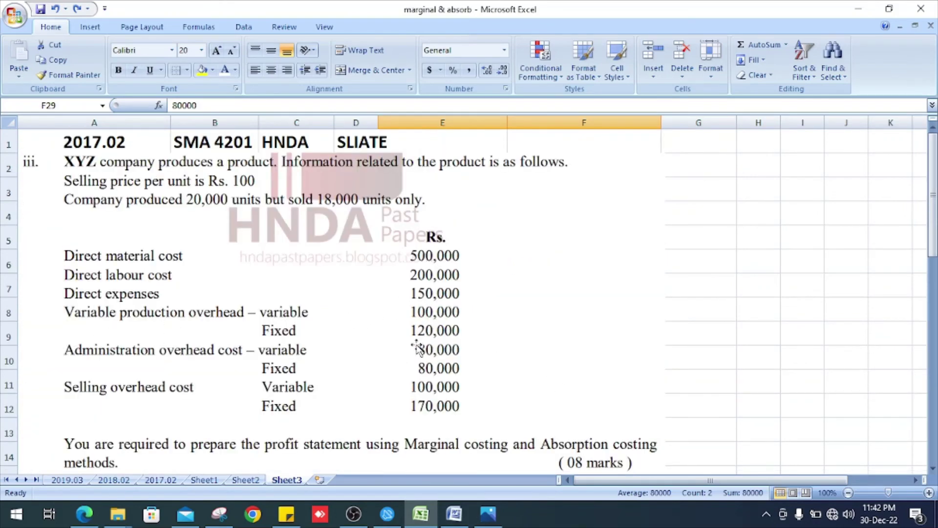
pyautogui.scroll(-6, 582, 273)
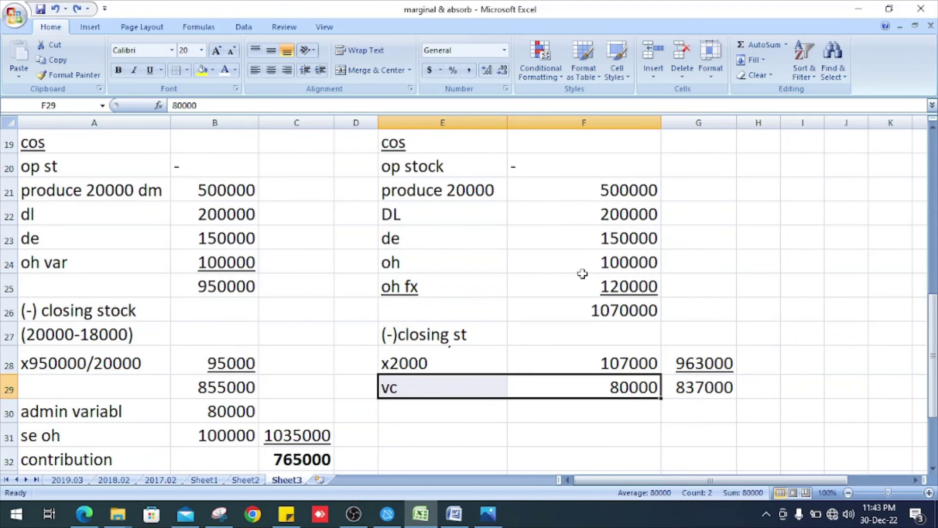
pyautogui.hotkey('ctrl', 'y')
pyautogui.scroll(6, 582, 273)
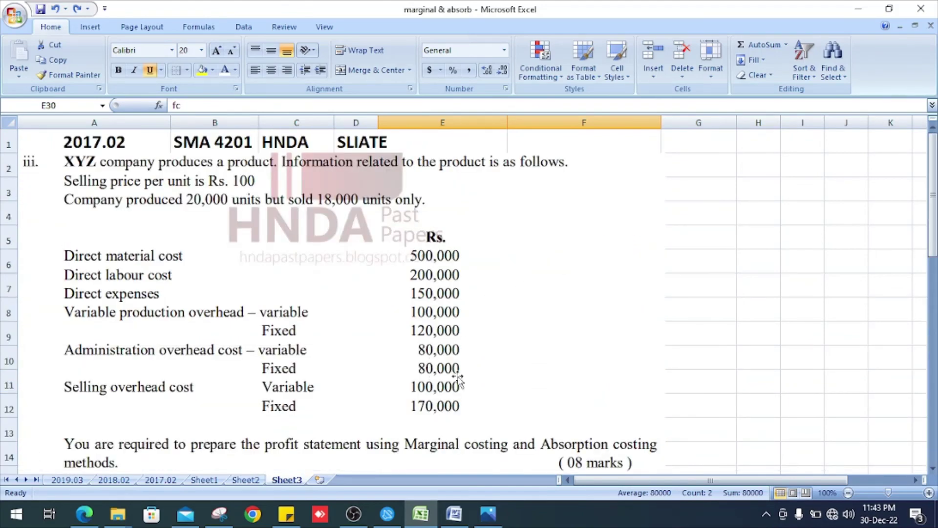
# Restore the selling overhead lines "vc" 100000 in row 31 and "fc" 170000 in row 32, with the 430000 total in G32.
pyautogui.hotkey('ctrl', 'y')
pyautogui.scroll(6, 457, 376)
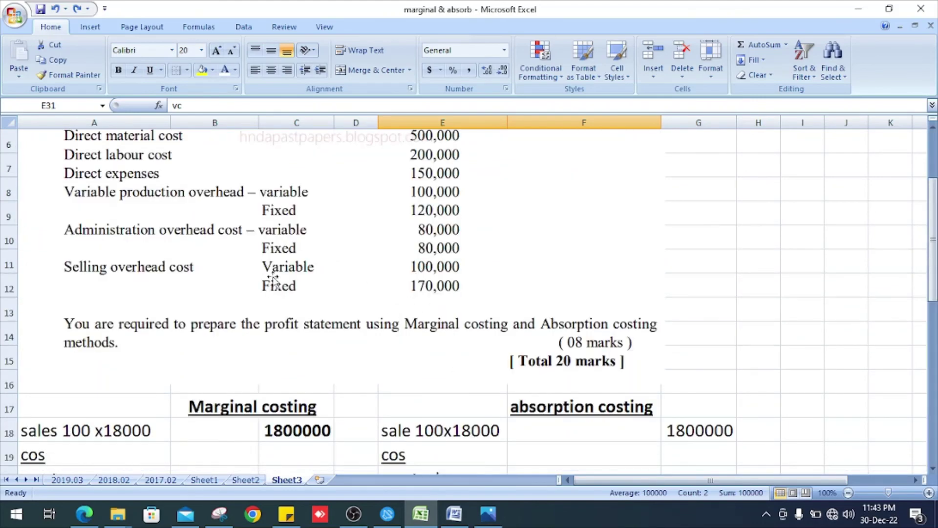
pyautogui.hotkey('ctrl', 'y')
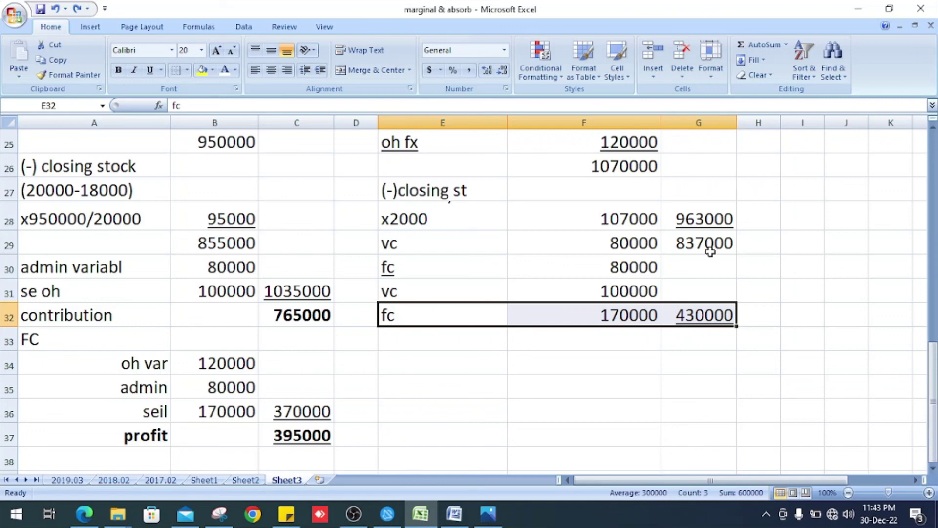
# Enter the absorption costing profit line in row 33, with "profit" in E33 and =G29-G32 in G33.
pyautogui.press('Down')
pyautogui.write('profit')
pyautogui.hotkey('ctrl', 'Return')
pyautogui.press('Right')
pyautogui.press('Right')
pyautogui.write('=G29-G32')
pyautogui.hotkey('ctrl', 'Return')
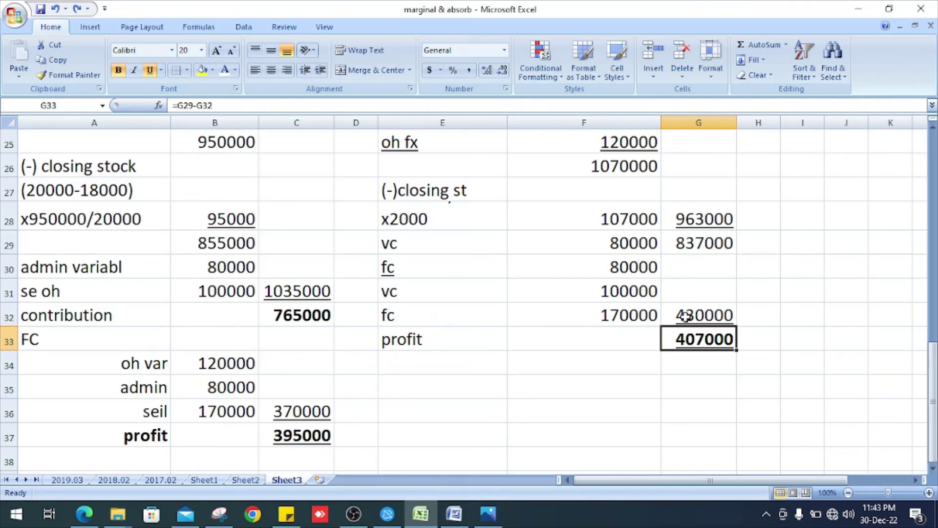
# Review the completed marginal and absorption costing statements and inspect the cost of sales formula in G28.
pyautogui.click(632, 358)
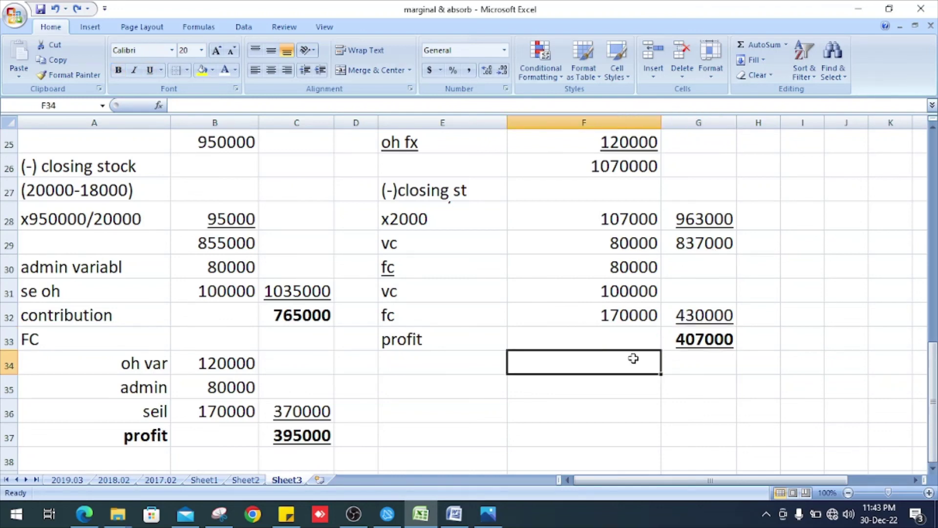
pyautogui.click(543, 412)
pyautogui.scroll(3, 542, 407)
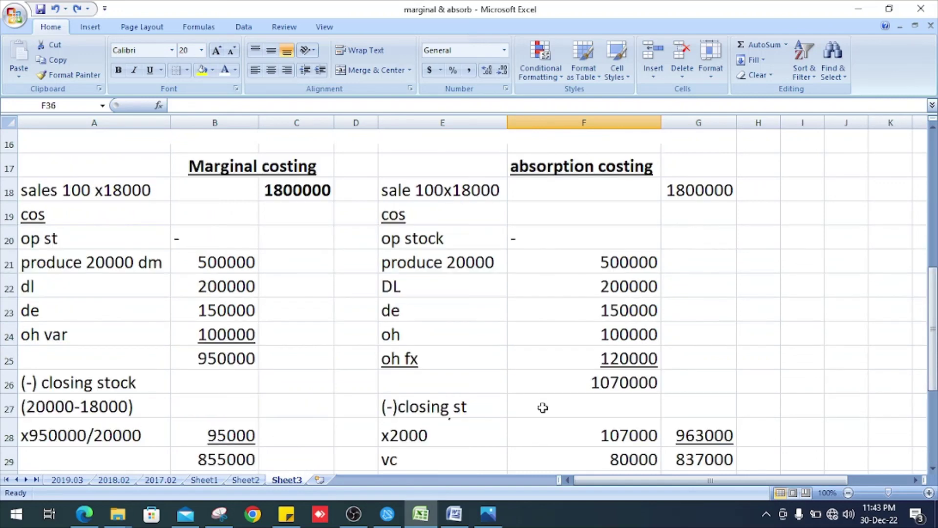
pyautogui.scroll(-3, 543, 408)
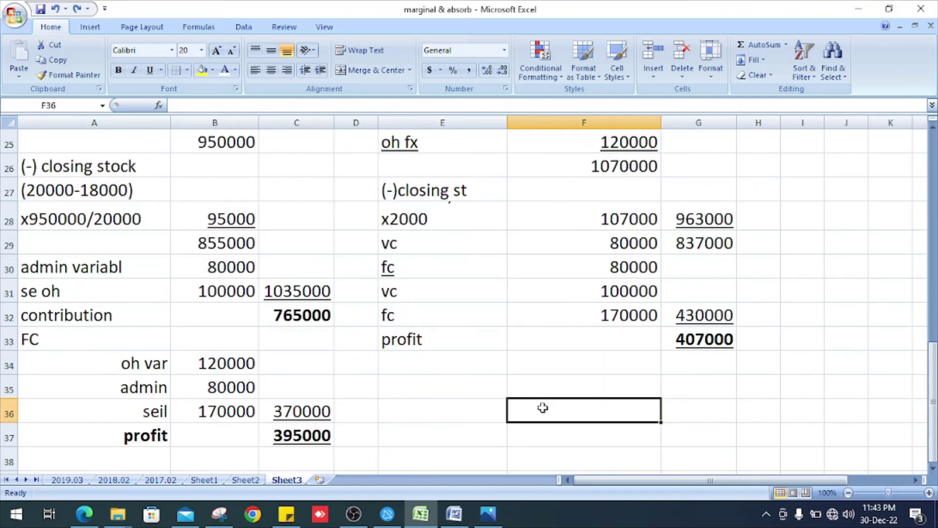
pyautogui.press('Right')
pyautogui.press('Up')
pyautogui.press('Up')
pyautogui.press('Up')
pyautogui.press('Up')
pyautogui.press('Up')
pyautogui.press('Up')
pyautogui.press('Up')
pyautogui.press('Up')
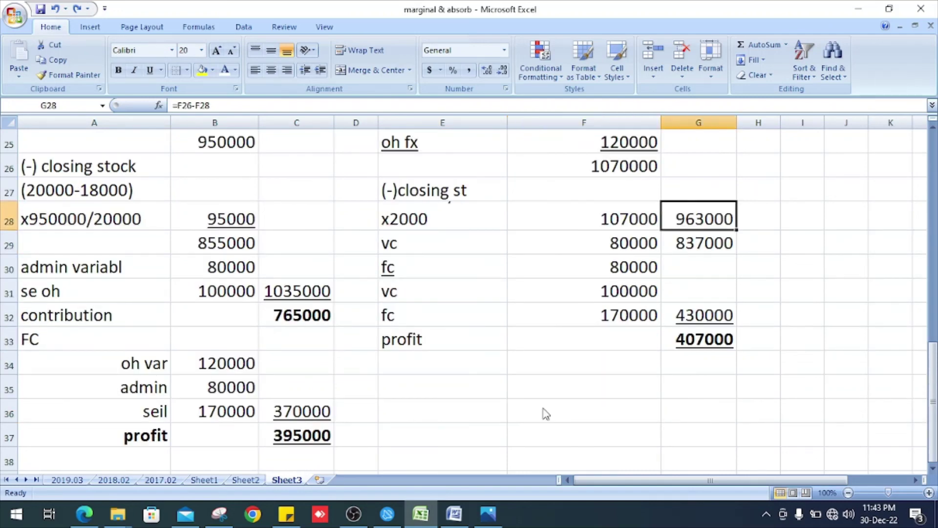